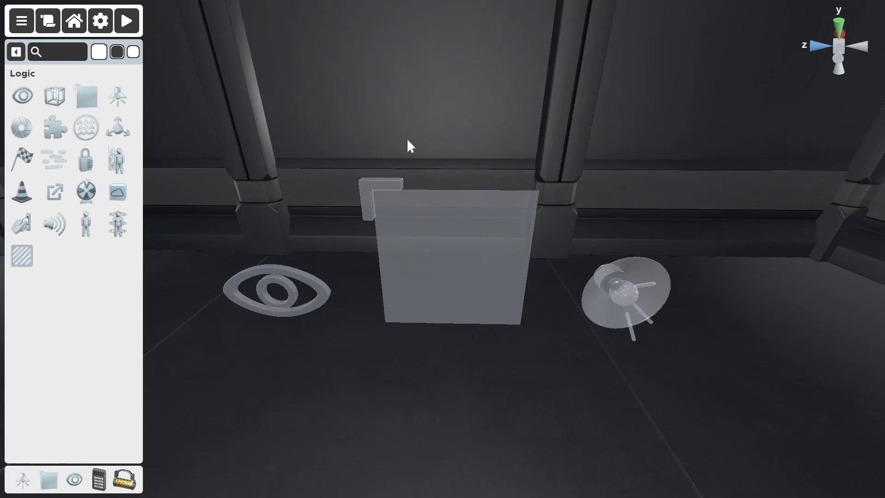
- Examine the properties of the Visibility Activator and the Display among the three logic props on the floor
click(595, 245)
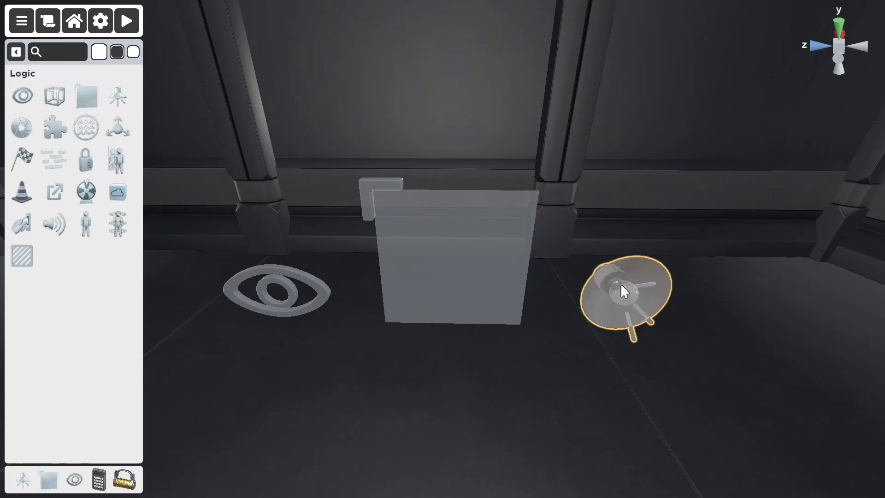
click(310, 276)
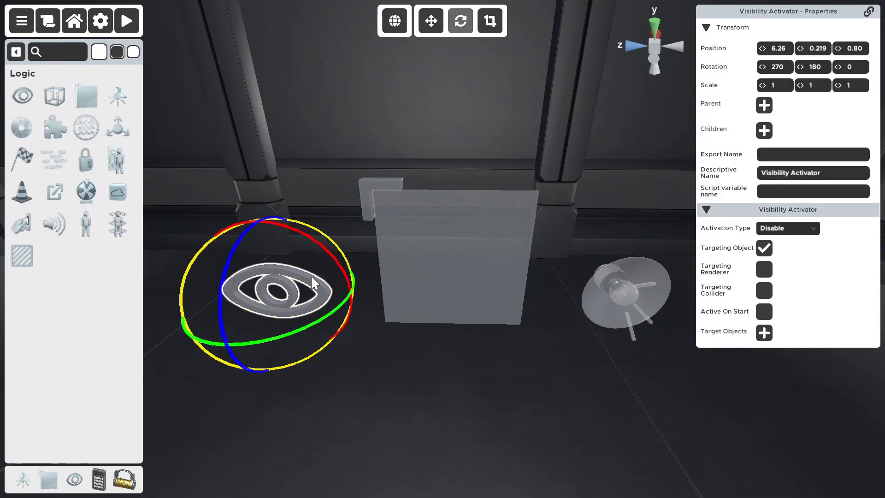
click(376, 335)
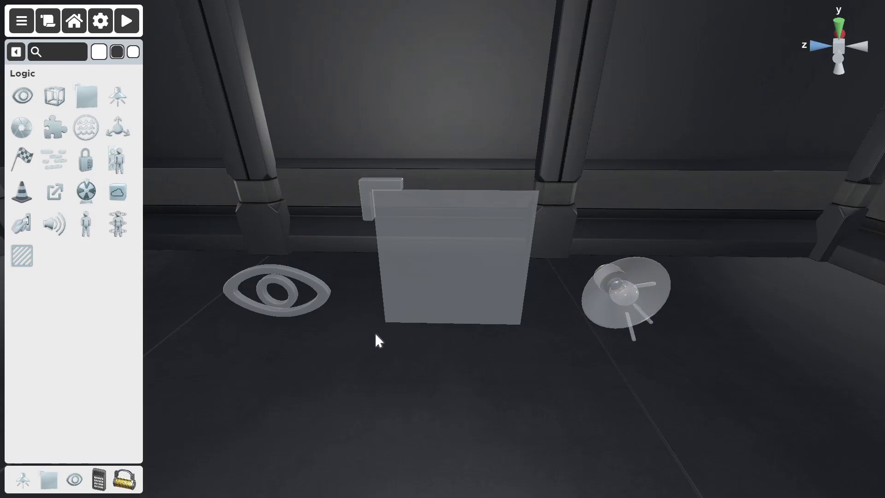
click(318, 302)
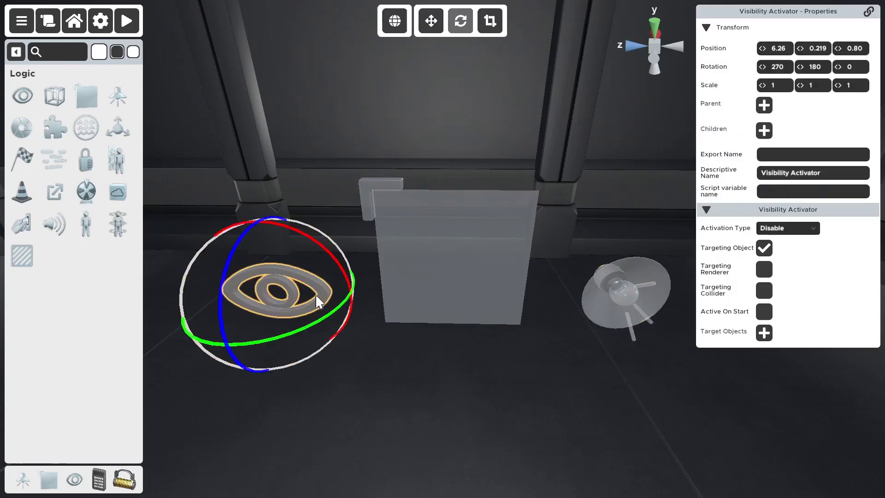
click(438, 358)
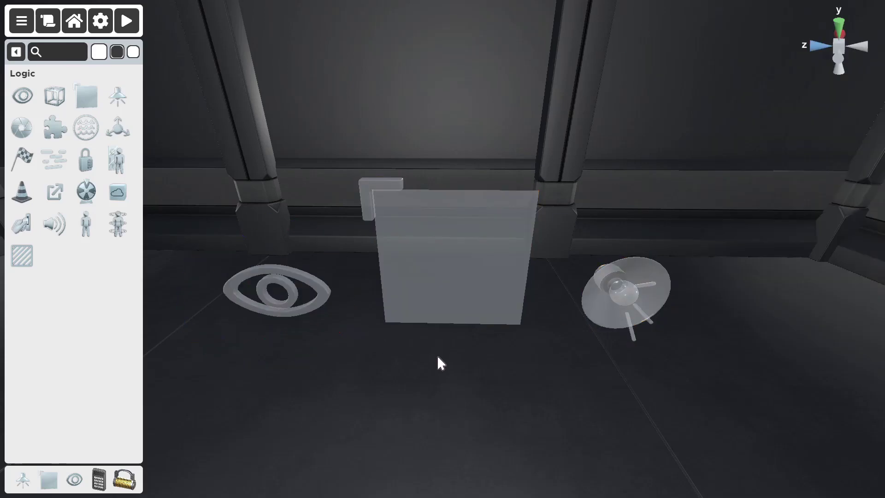
click(427, 298)
click(430, 283)
click(461, 251)
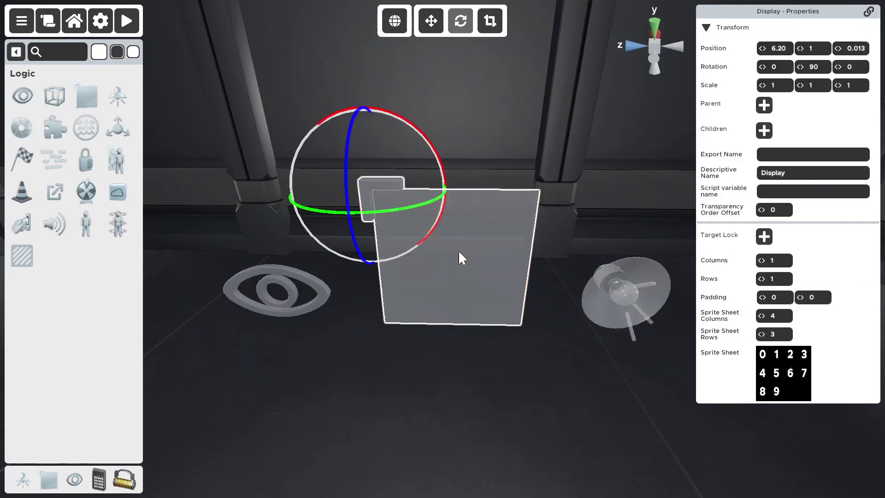
click(313, 300)
key(a)
right_drag(436, 378, 455, 398)
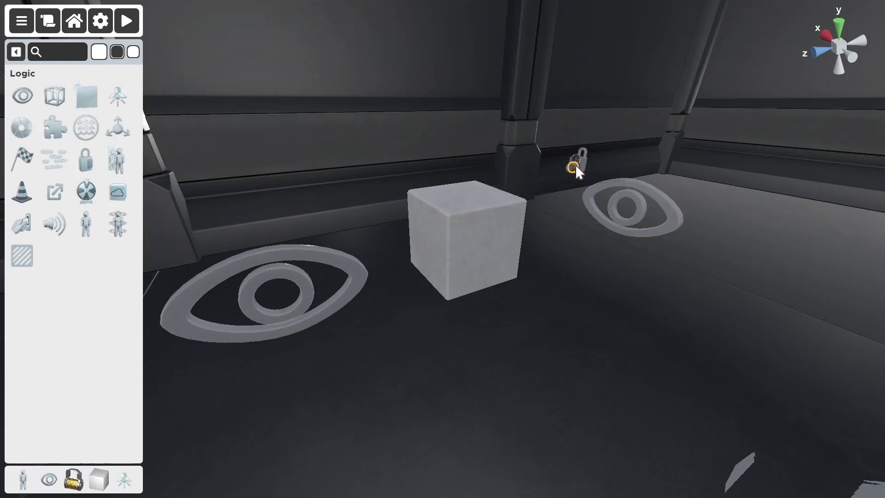
- Compare the properties of the cube, the padlock and the Visibility Activator on the far side of the cube from the padlock
click(348, 276)
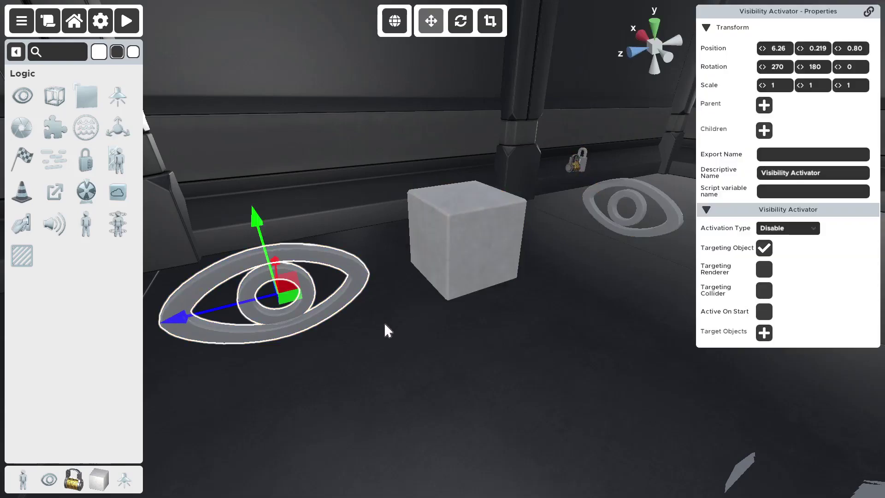
right_drag(428, 327, 452, 328)
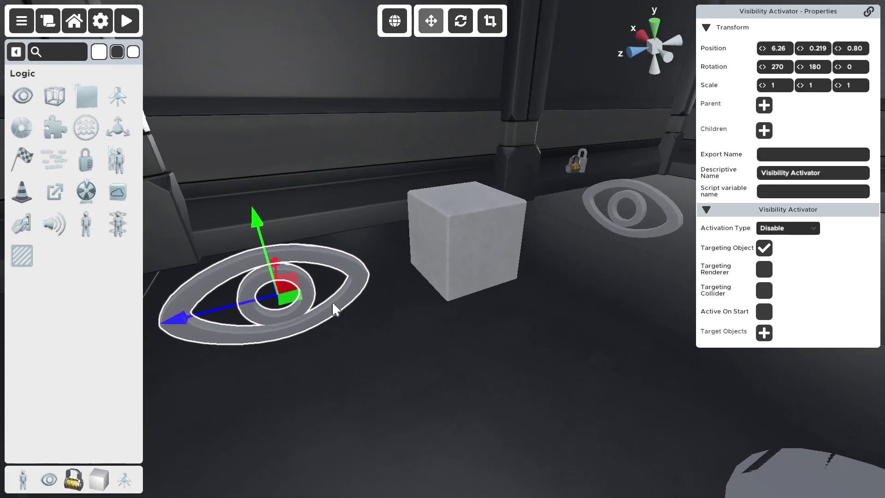
click(455, 236)
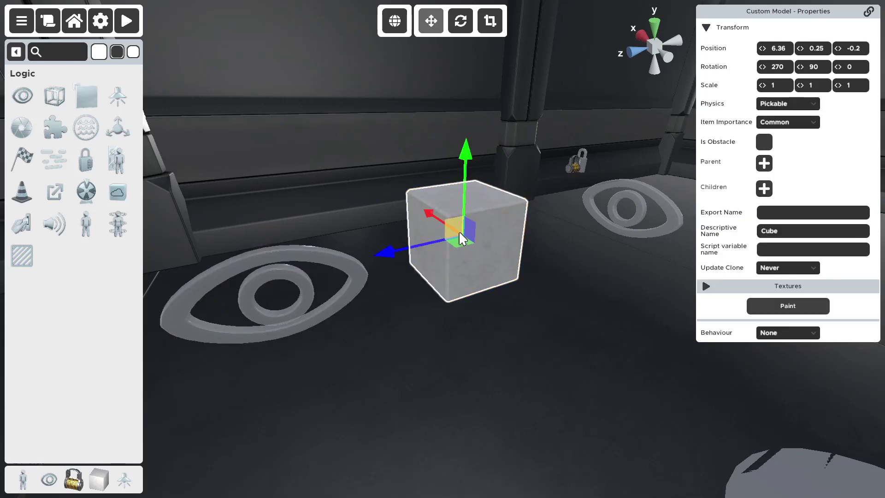
click(301, 272)
click(492, 268)
click(307, 292)
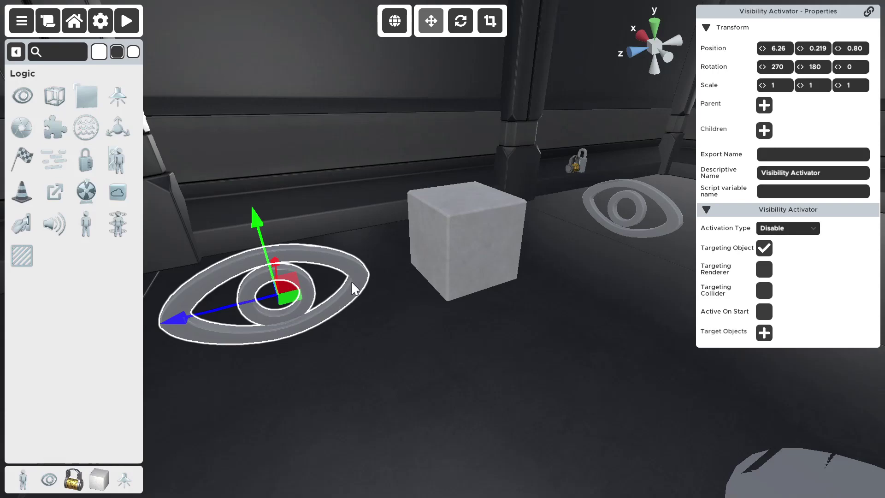
click(585, 161)
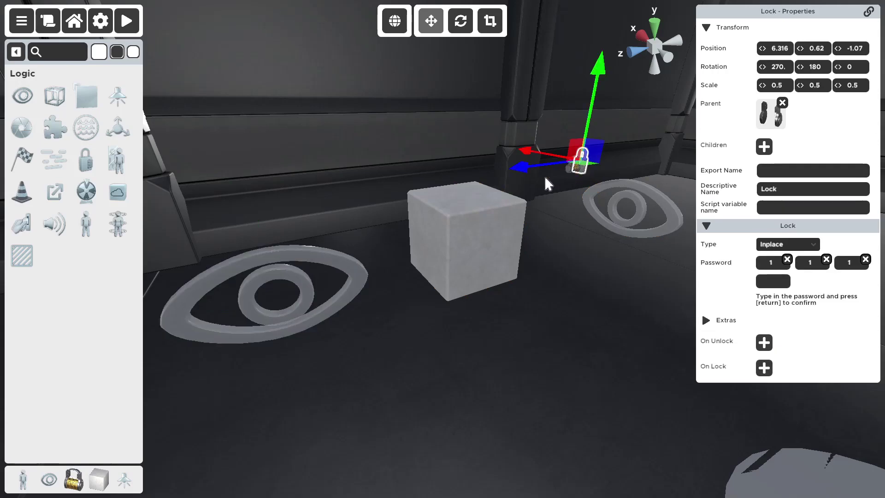
click(295, 284)
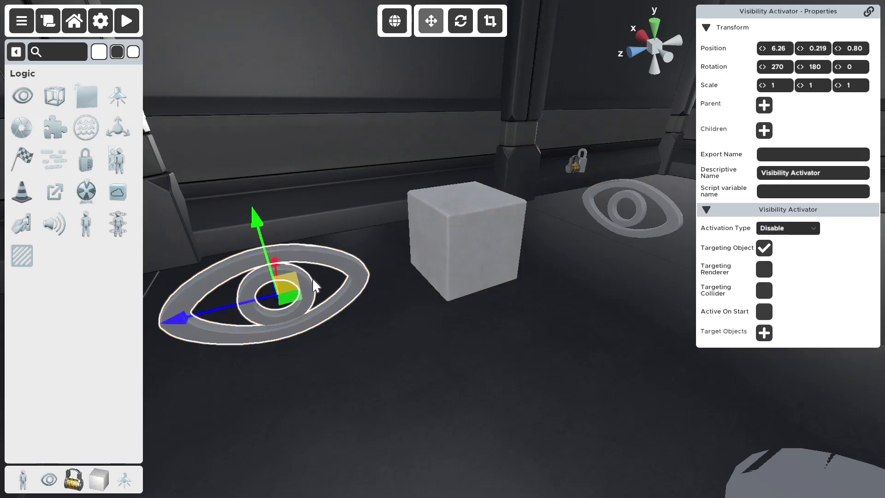
click(580, 162)
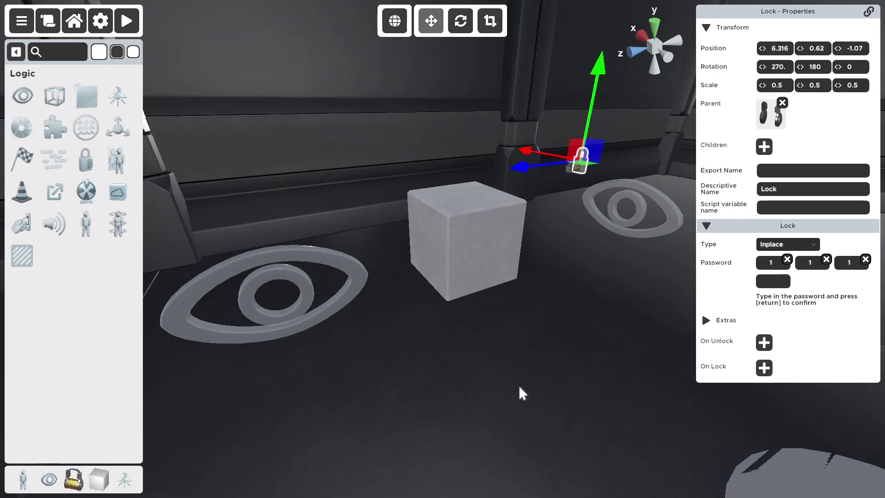
click(282, 262)
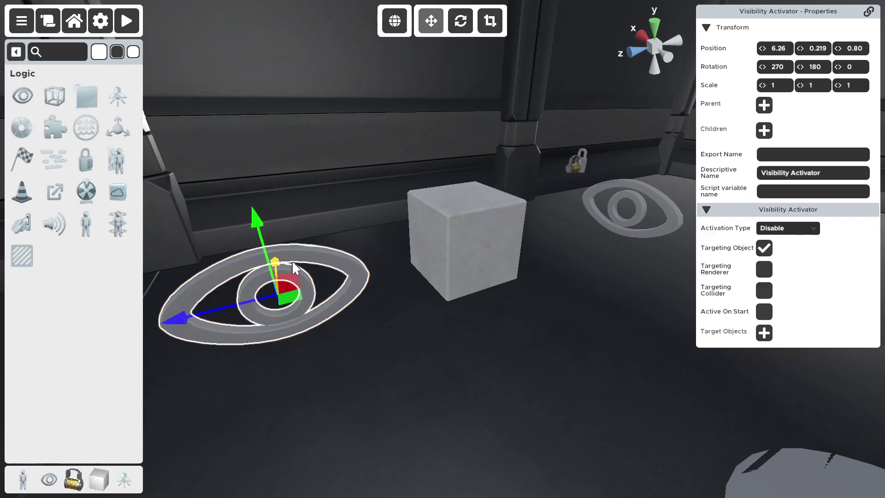
- Assign the Visibility Activator on the far side of the cube to the padlock's On Unlock event
click(583, 159)
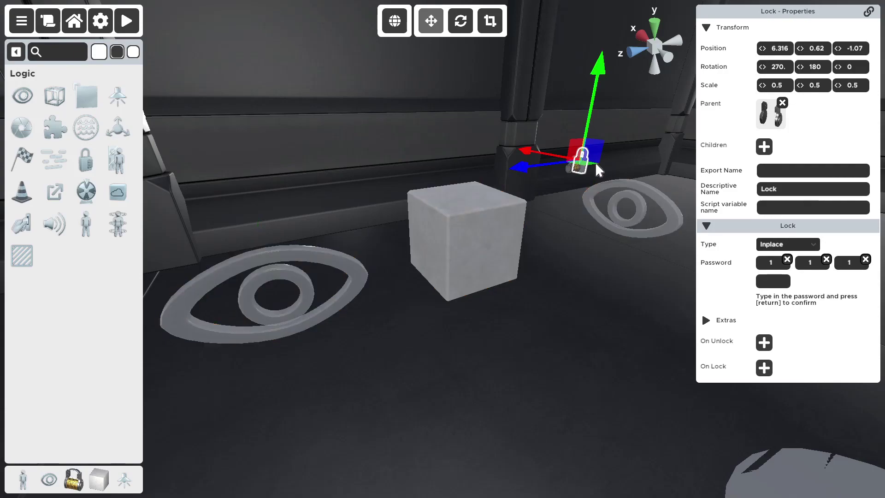
right_drag(590, 333, 554, 332)
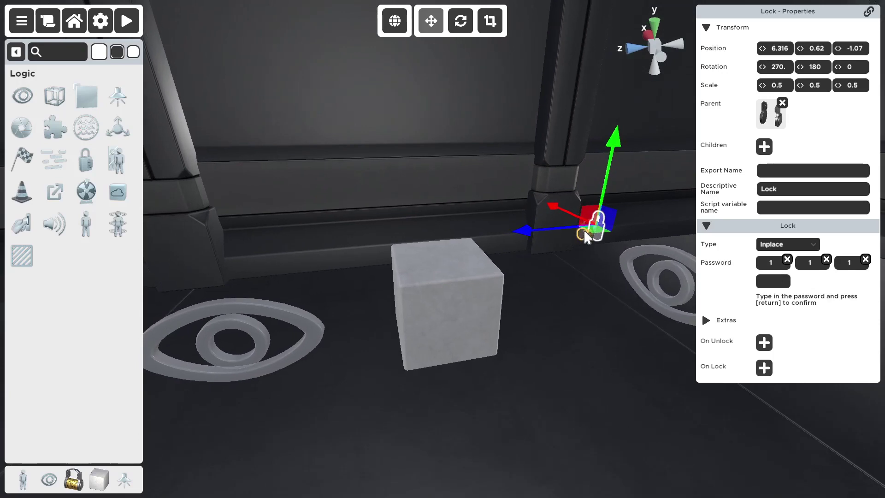
click(763, 342)
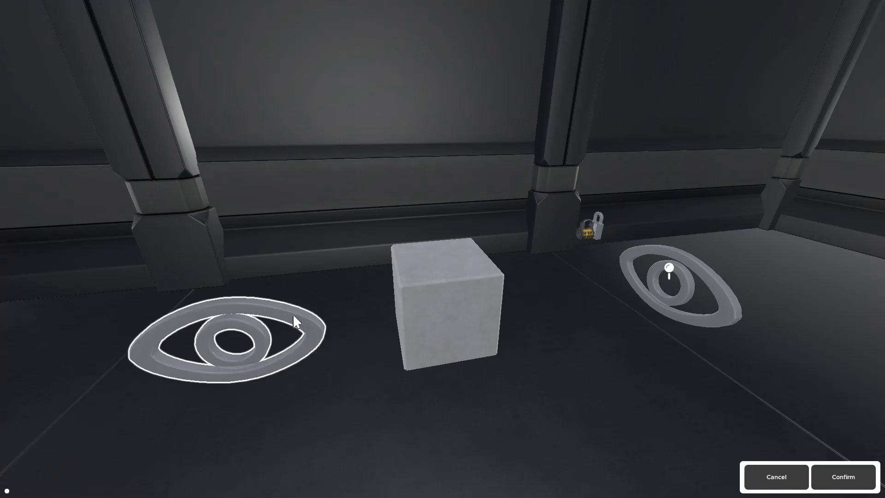
click(248, 328)
click(864, 480)
right_drag(432, 435, 595, 202)
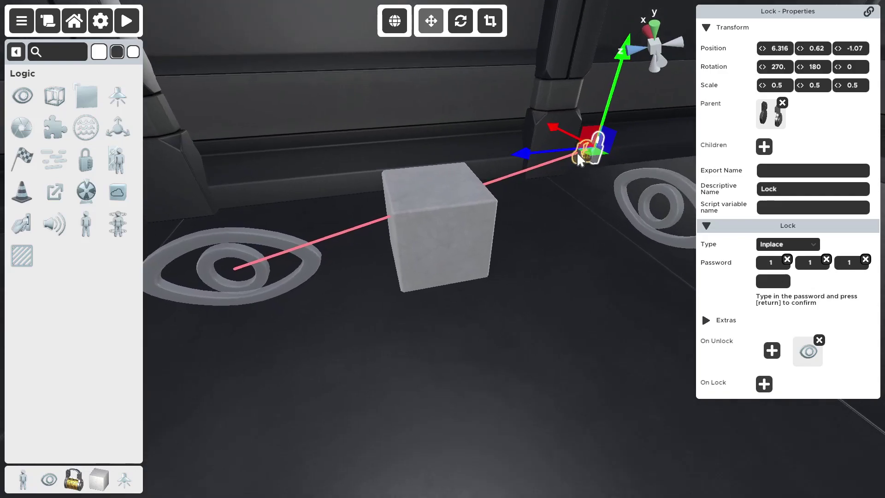
- Add the cube as a target object of the Visibility Activator linked to the padlock
click(232, 256)
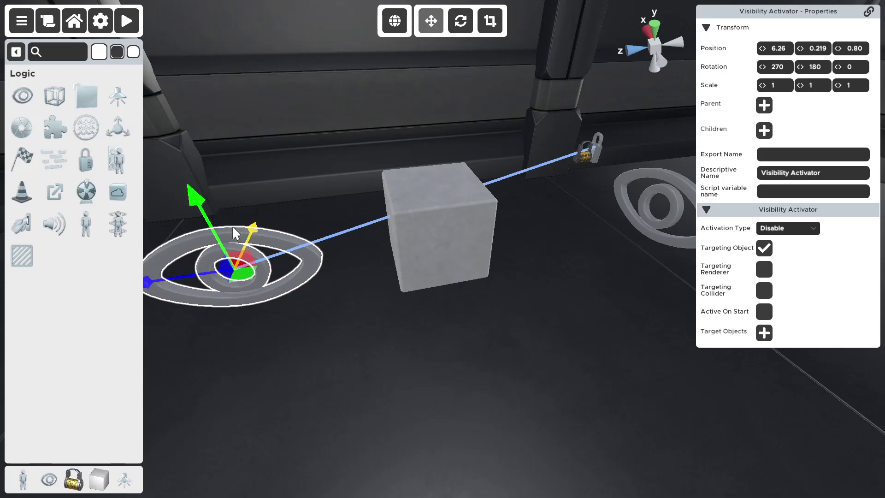
click(424, 229)
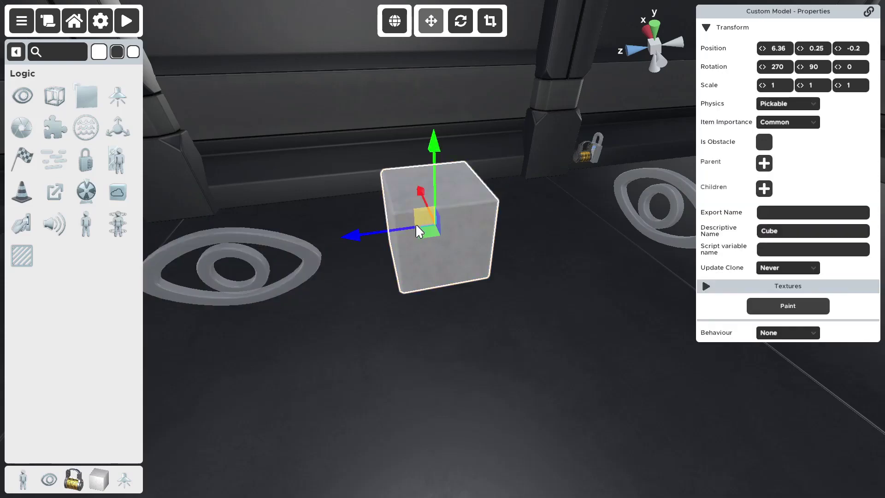
click(273, 292)
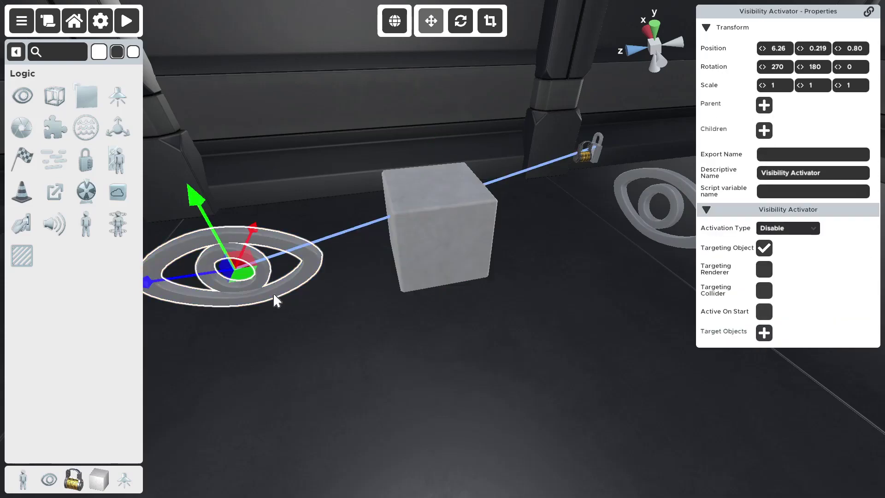
click(758, 333)
click(438, 236)
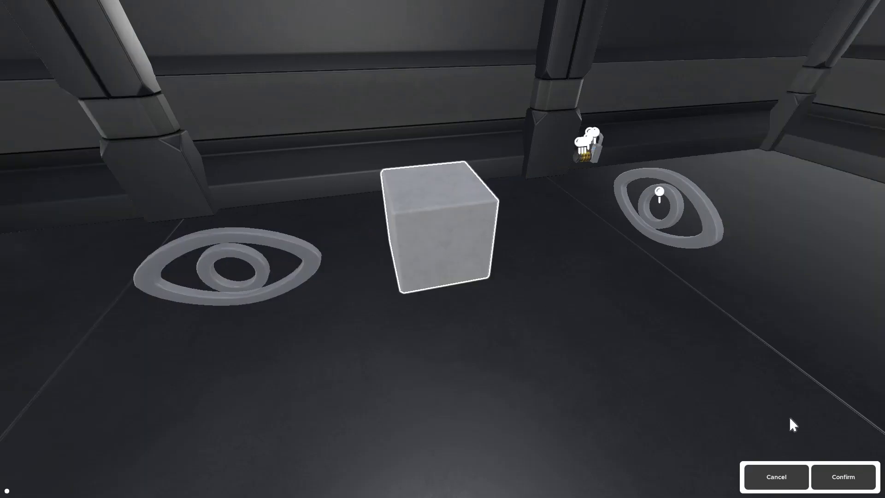
click(863, 483)
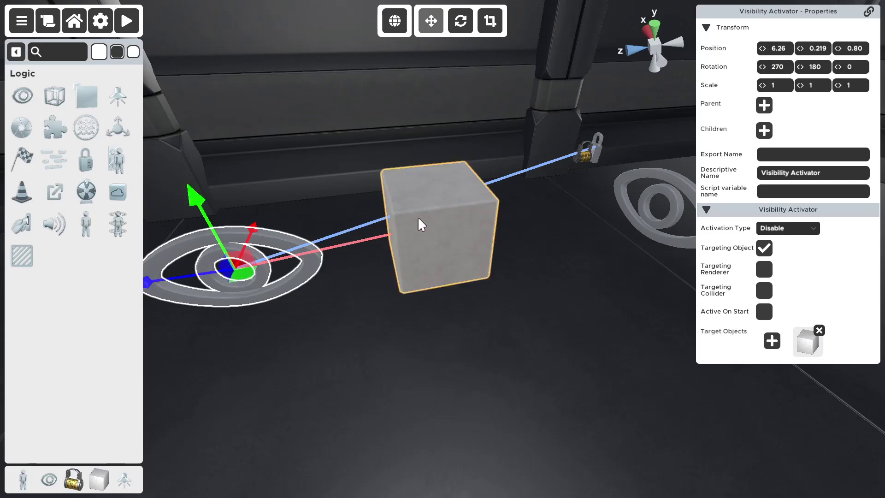
- Playtest the room by entering the padlock's password on its dials, check the cube, and return to the editor
click(126, 20)
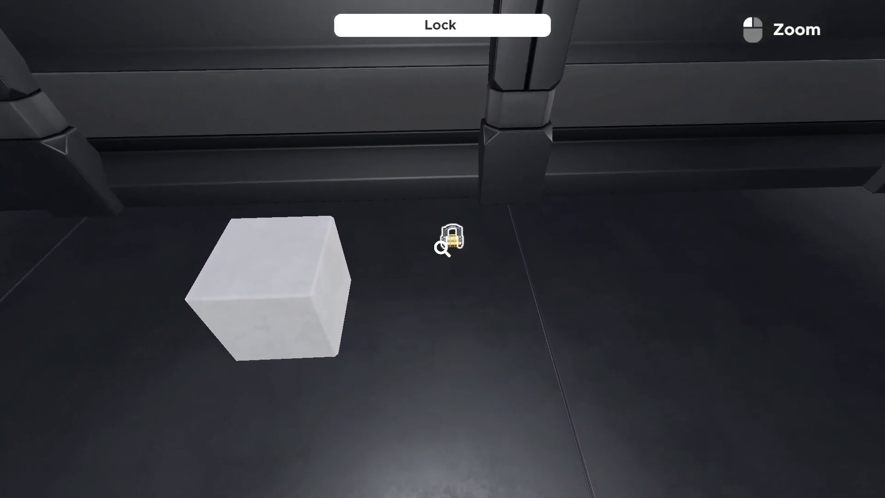
click(443, 249)
click(425, 288)
click(449, 297)
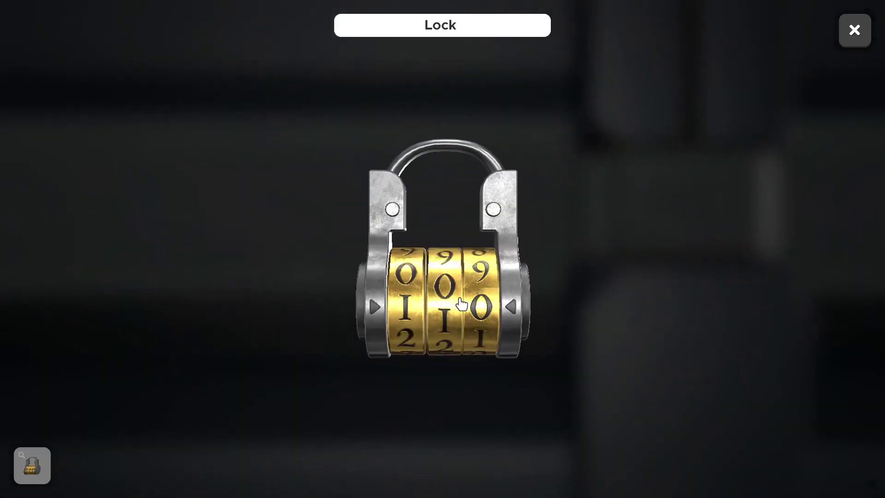
key(Escape)
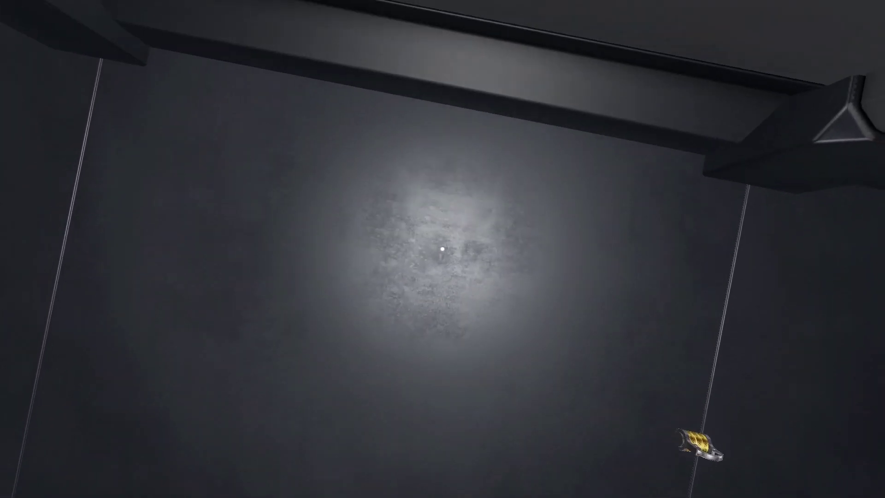
key(Escape)
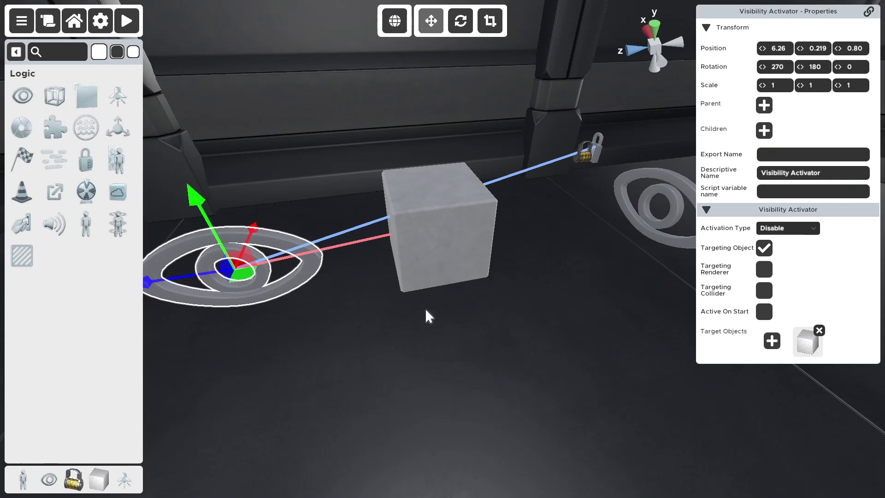
- Enable Active On Start for the unlinked Visibility Activator beside the padlock and add the cube as its target object
click(415, 266)
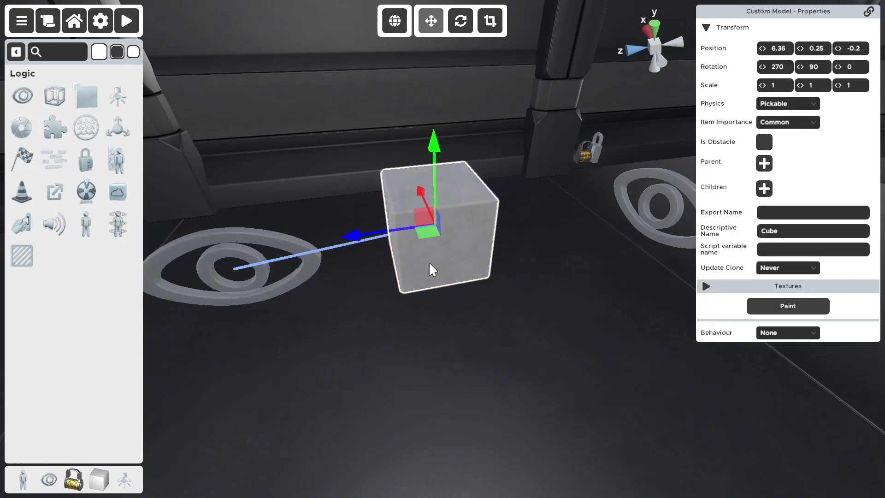
click(270, 280)
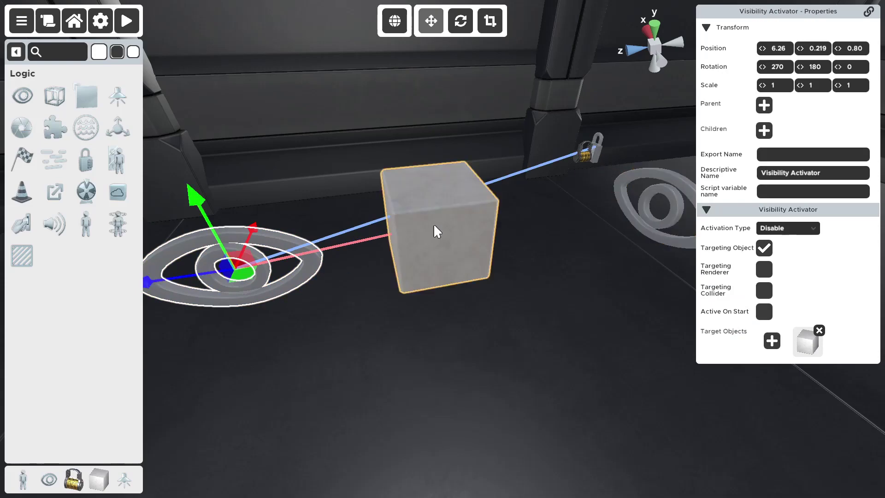
click(632, 209)
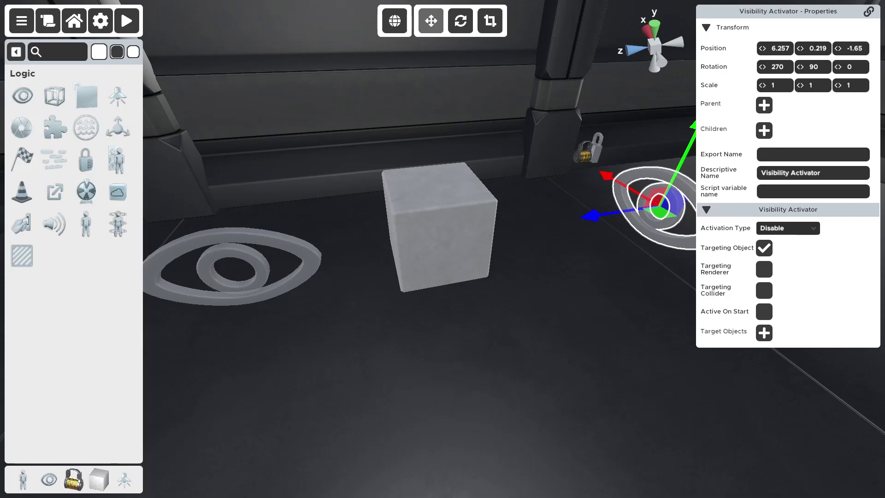
key(f)
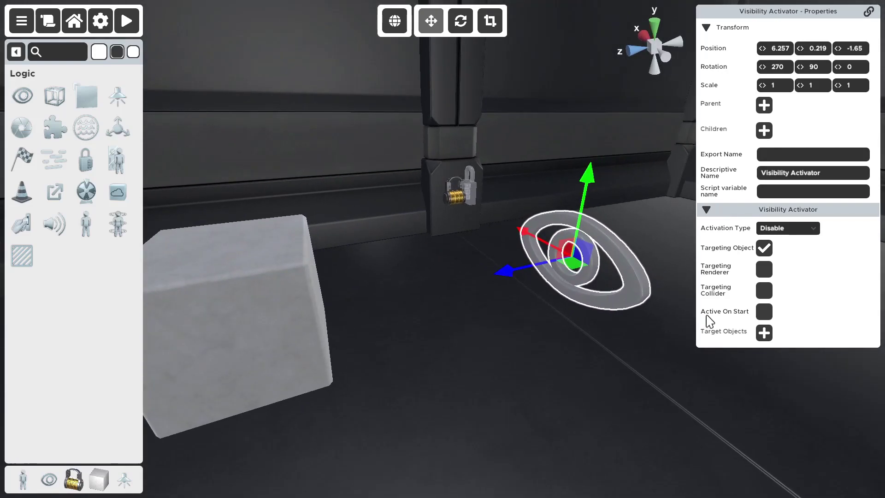
mouse_move(710, 321)
click(765, 313)
click(764, 332)
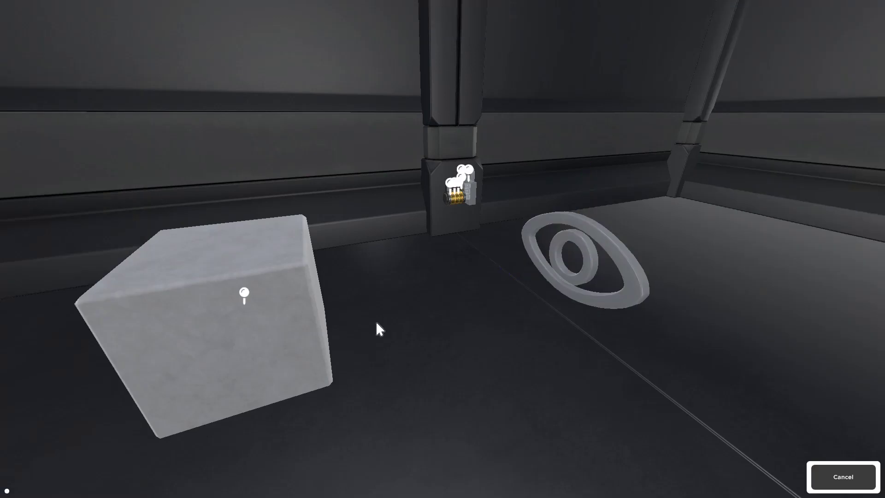
click(275, 318)
click(850, 475)
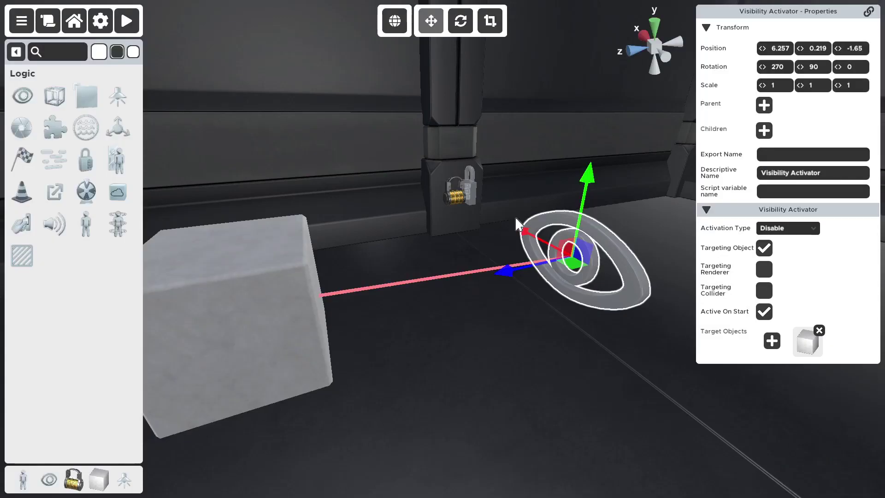
- Playtest the room to check the cube at the start, and return to the editor
click(135, 32)
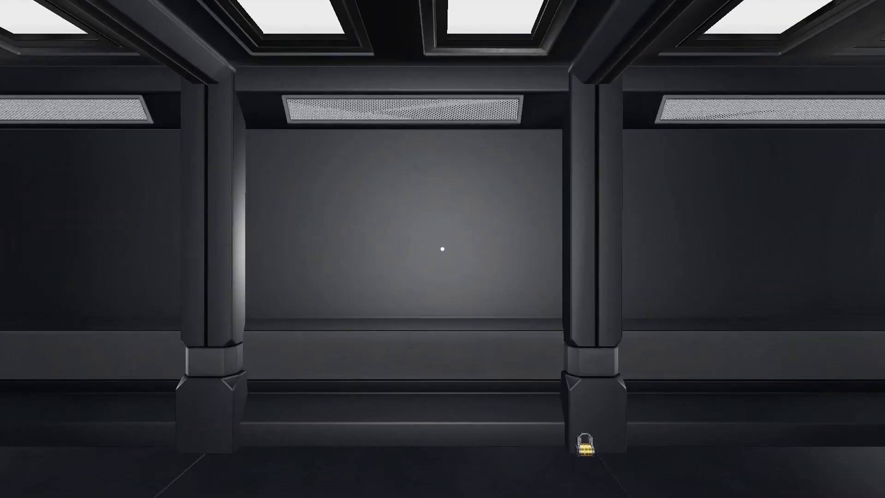
key(Escape)
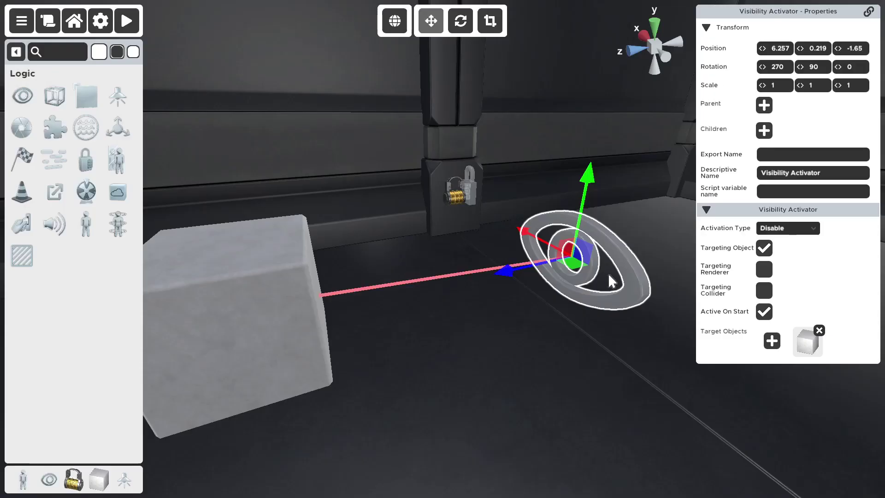
- Examine the links and properties of the two Visibility Activators on either side of the cube
right_drag(578, 331, 520, 342)
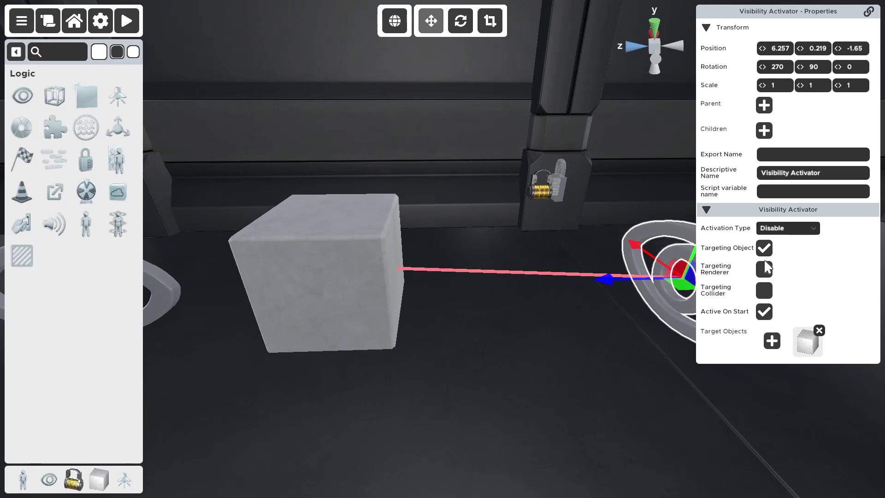
right_drag(611, 336, 424, 289)
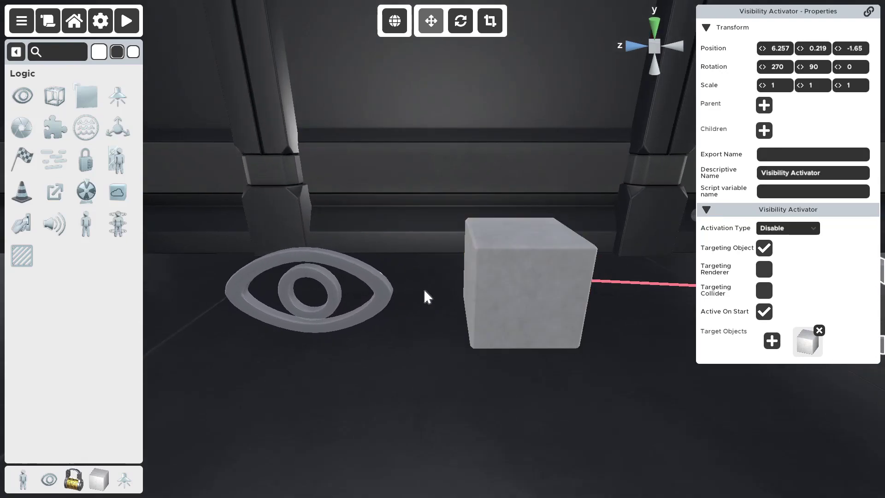
click(372, 277)
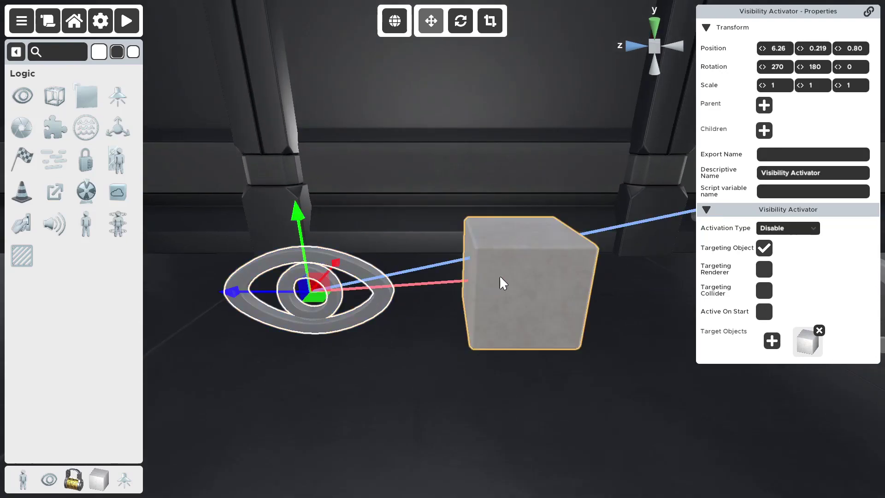
click(511, 281)
click(348, 261)
mouse_move(584, 350)
right_down()
mouse_move(602, 342)
mouse_move(576, 336)
right_up()
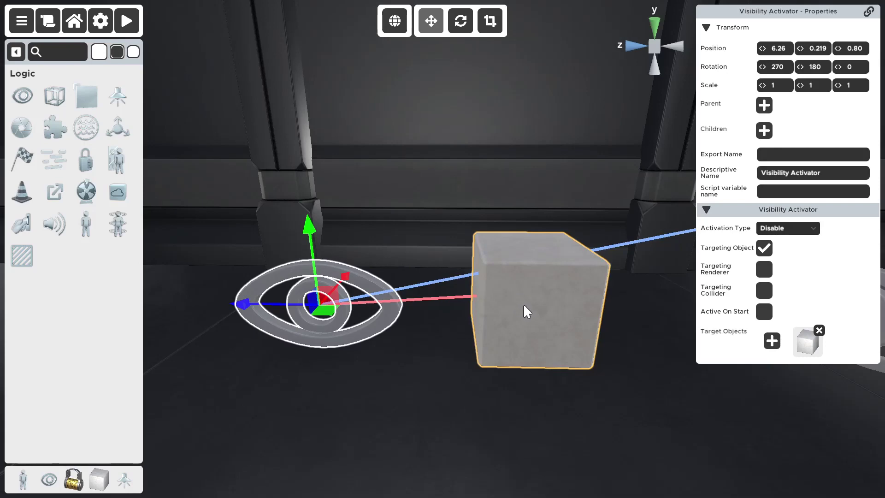
right_drag(503, 388, 544, 388)
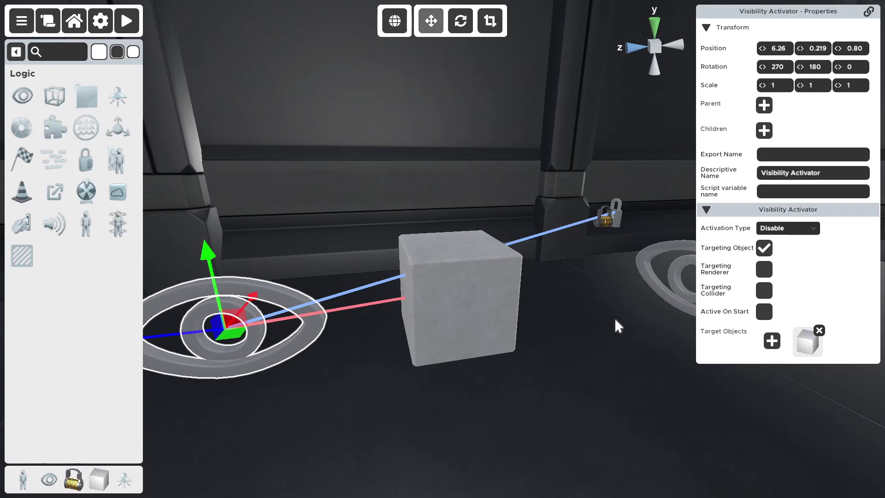
click(648, 280)
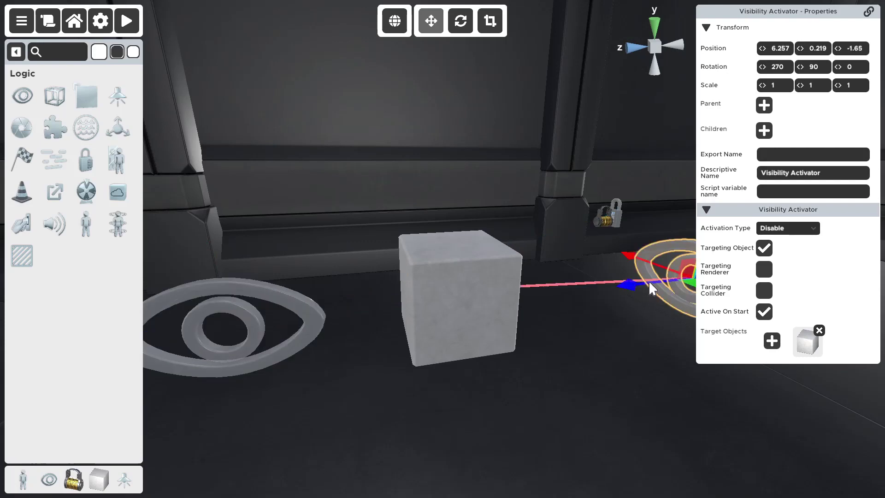
click(426, 283)
- Set the Activation Type of the Visibility Activator linked to the padlock to Enable
click(250, 306)
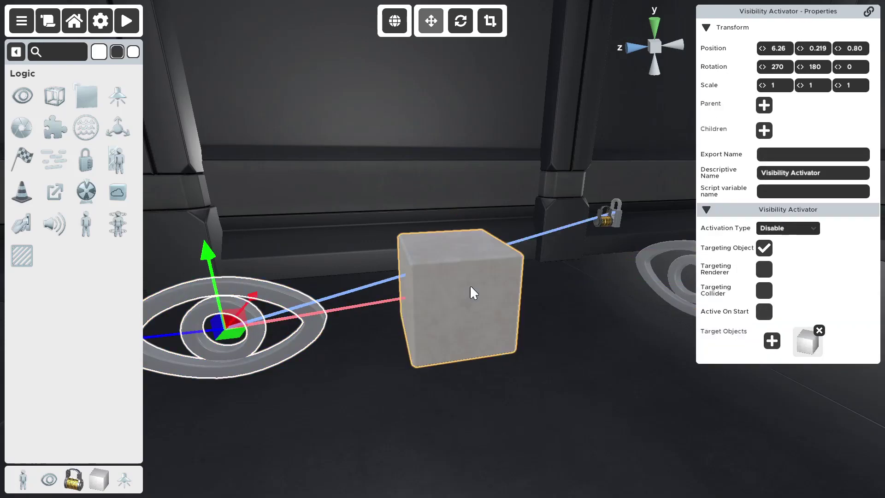
click(778, 230)
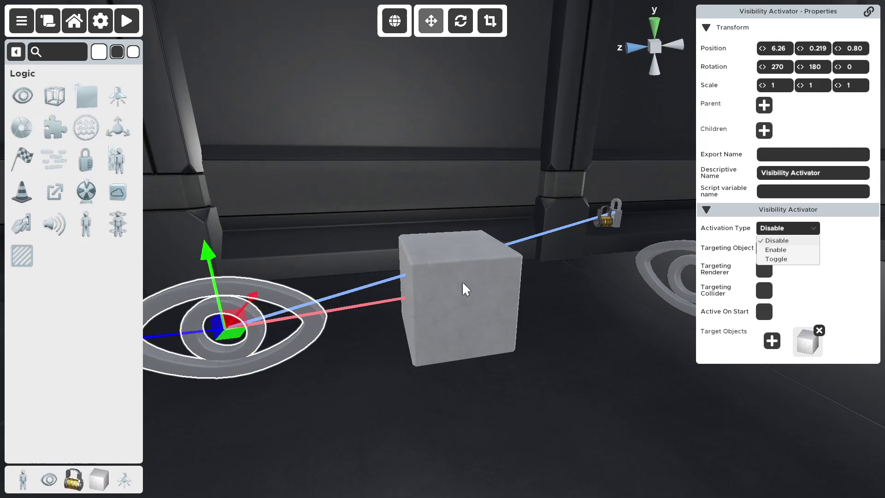
click(794, 250)
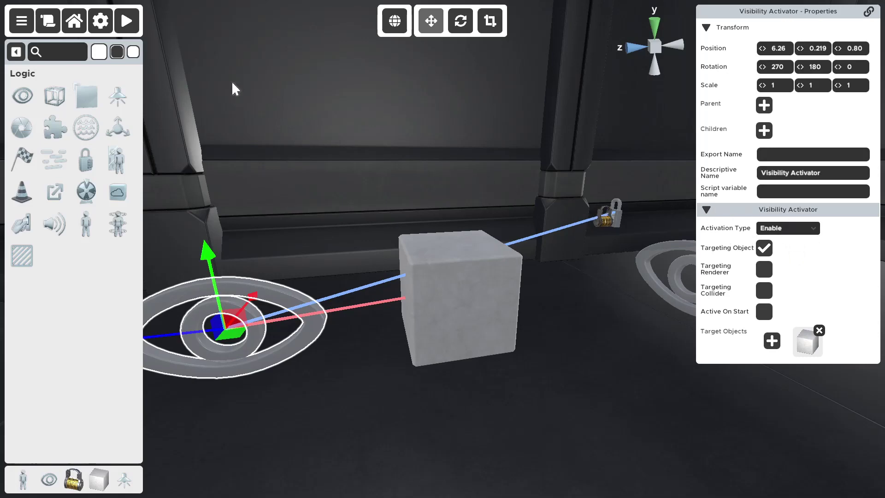
- Playtest the room by entering the padlock's password on its dials and grabbing the cube, and return to the editor
click(137, 15)
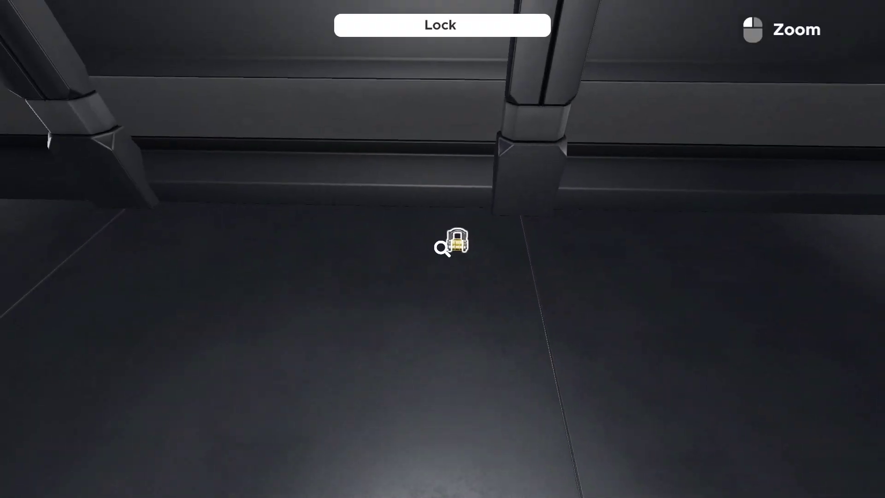
click(442, 249)
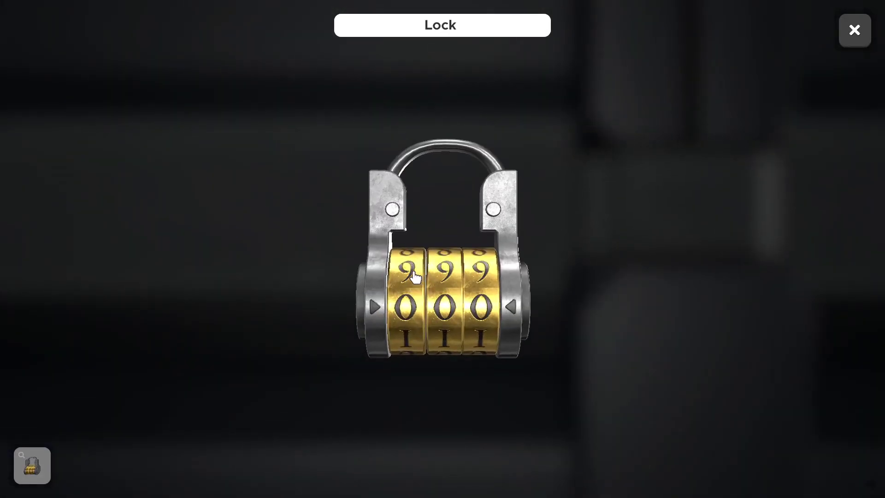
click(415, 276)
click(445, 278)
key(Escape)
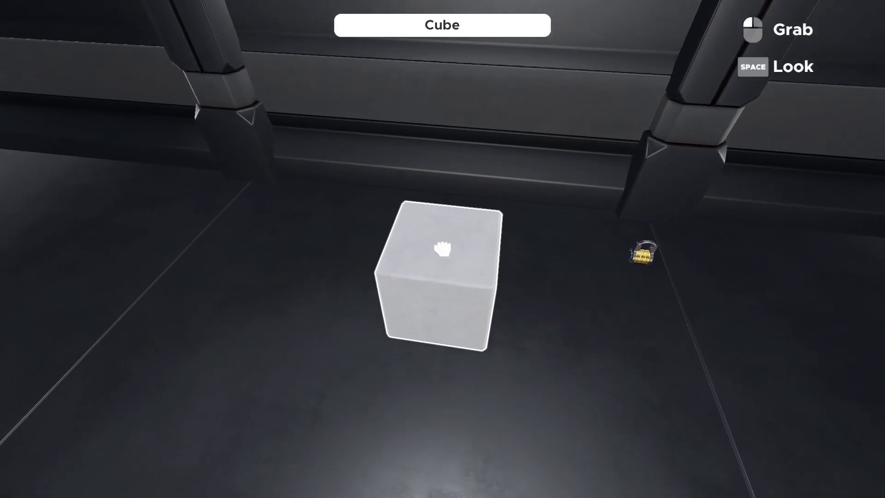
click(443, 249)
click(442, 249)
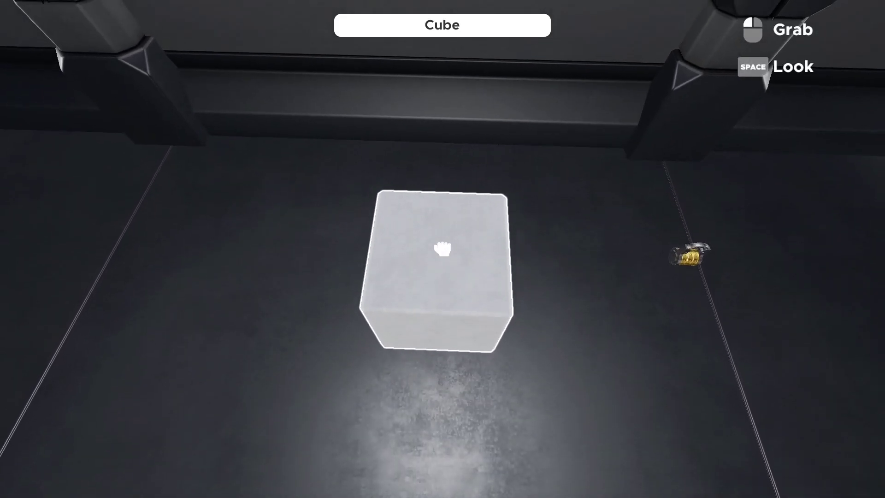
key(Escape)
- Enable Is Obstacle for the cube
click(505, 355)
click(763, 143)
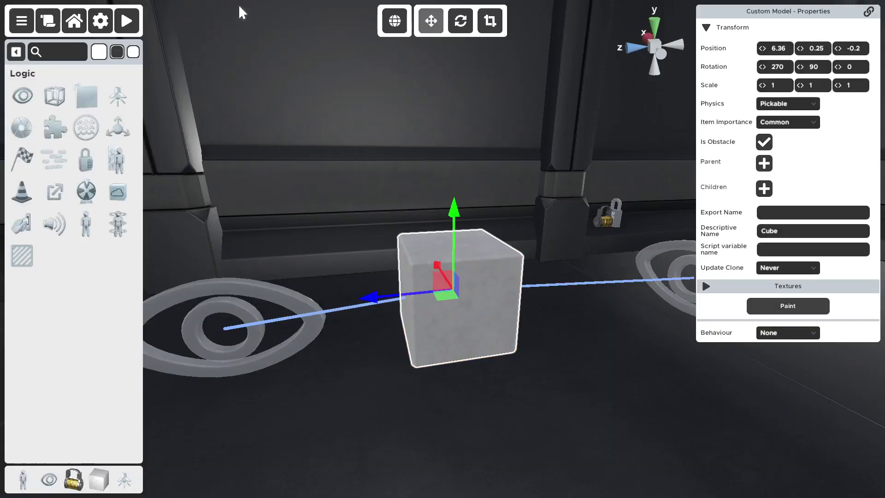
- Playtest the room again by entering the padlock's password, try the cube as an obstacle, and return to the editor
click(128, 20)
click(442, 249)
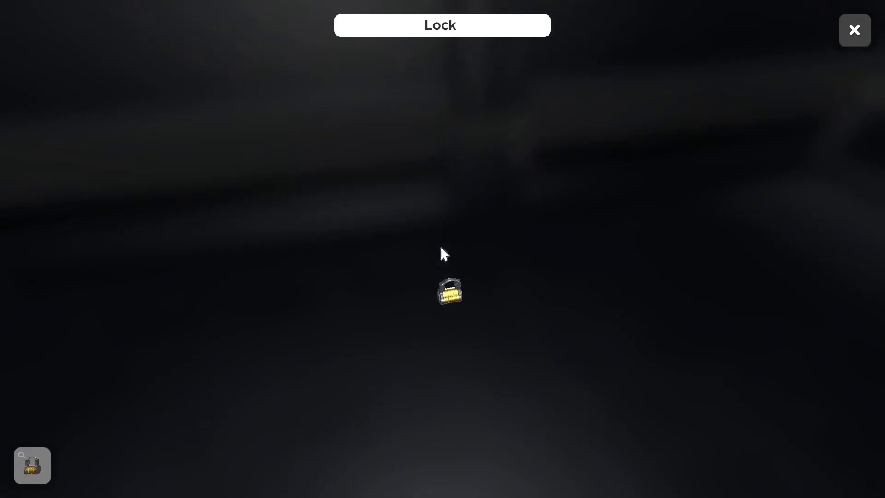
click(421, 265)
key(Escape)
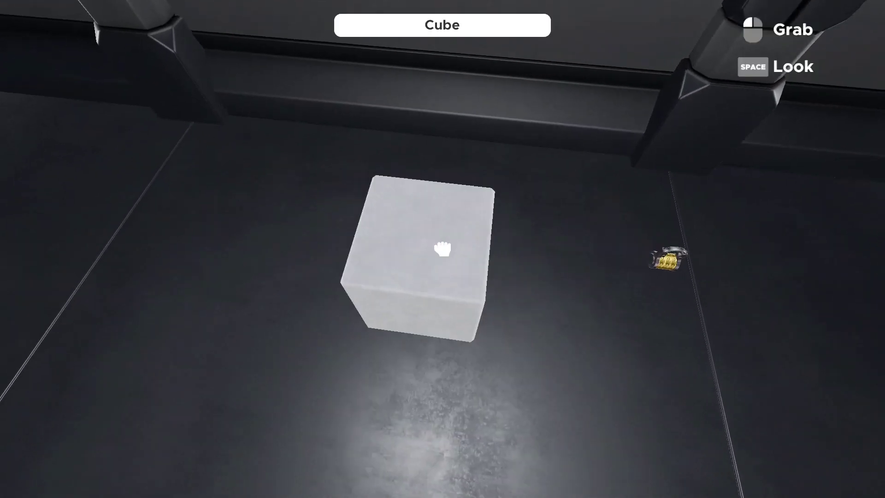
click(442, 249)
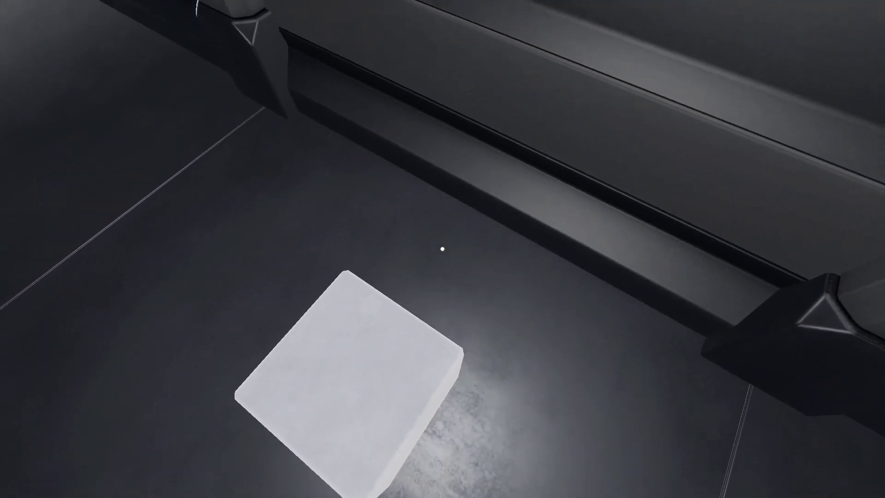
click(442, 249)
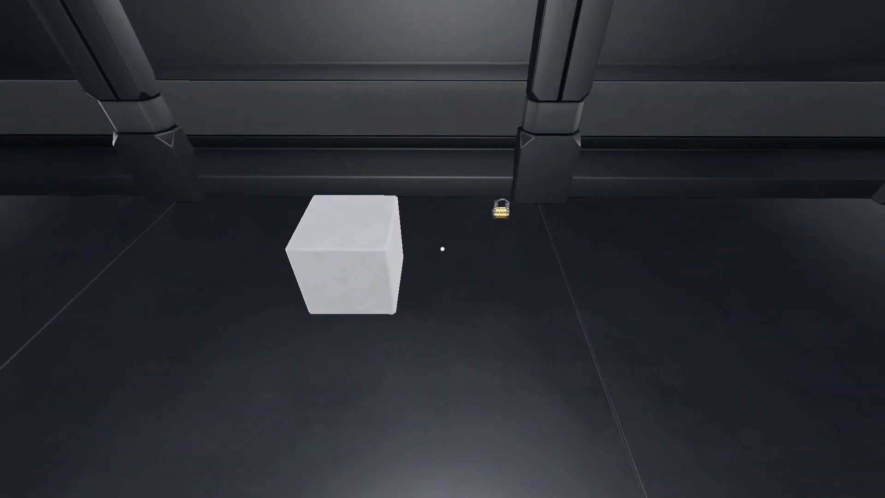
key(Escape)
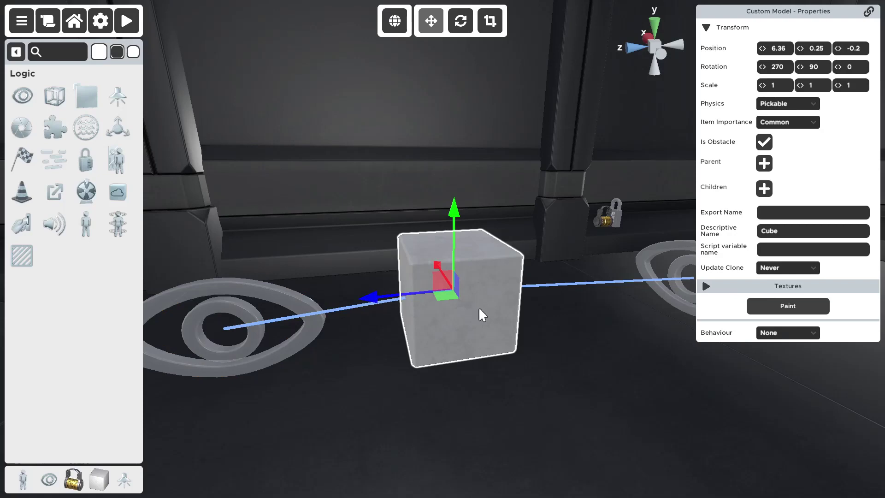
- Disable Targeting Object for the Active On Start Visibility Activator beside the padlock, and playtest the room
click(667, 295)
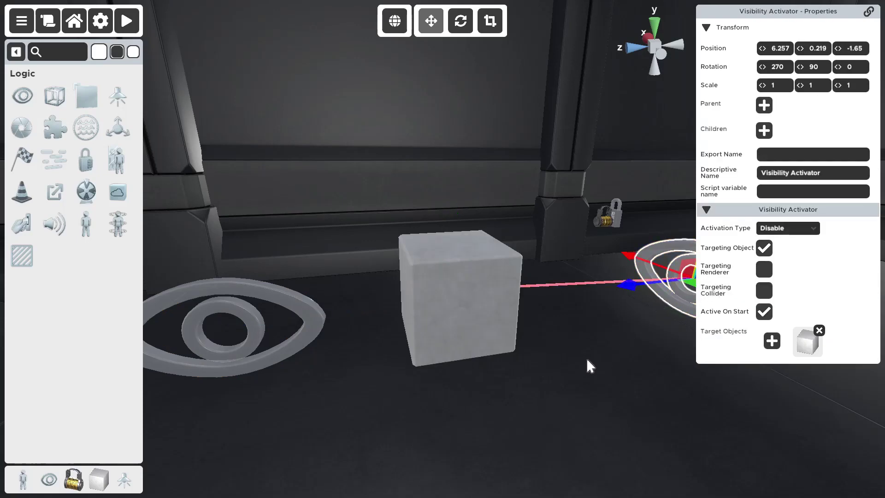
mouse_move(713, 251)
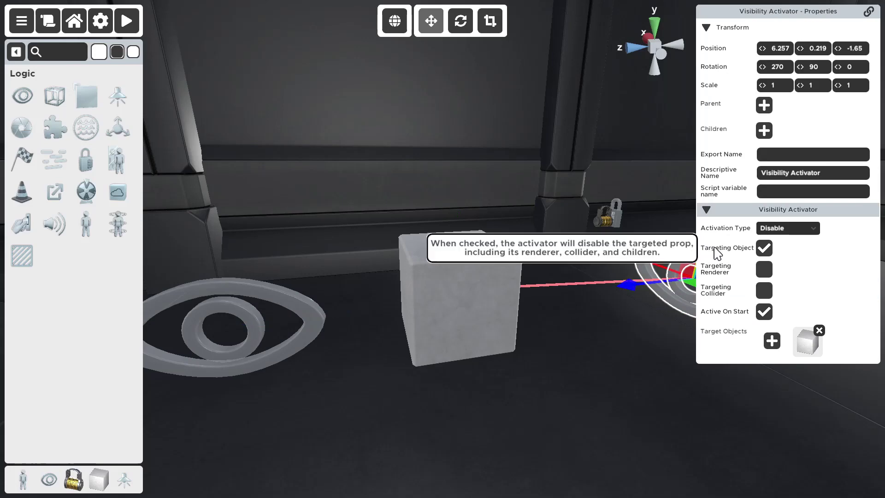
click(762, 253)
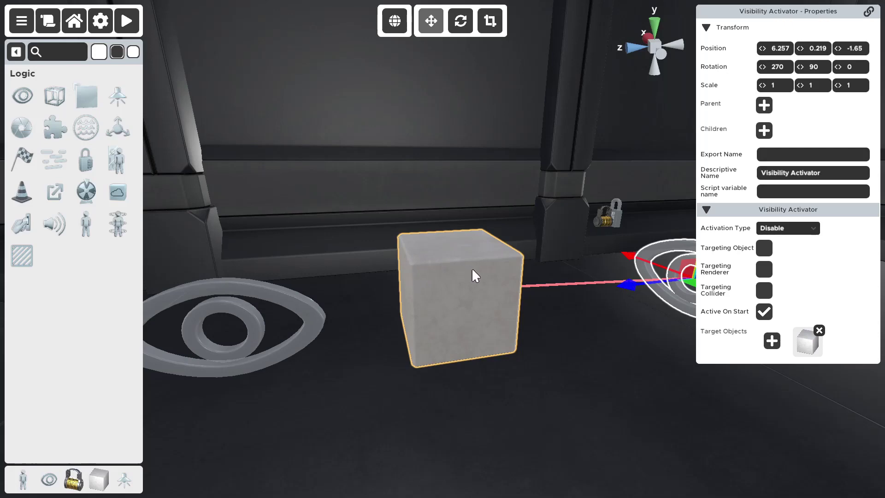
click(127, 22)
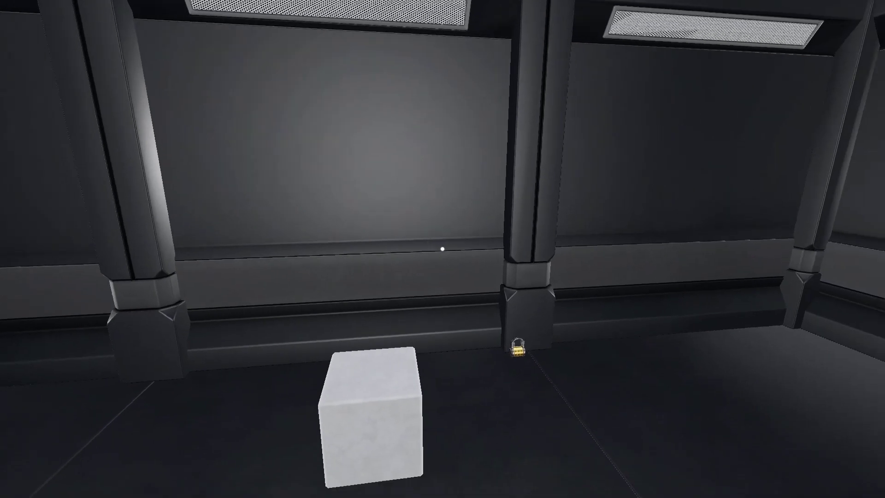
key(Escape)
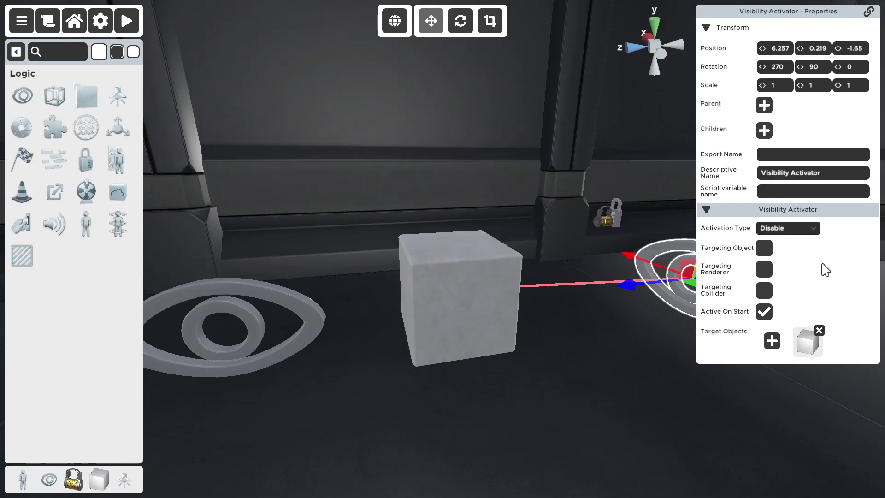
- Enable Targeting Renderer for the Active On Start Visibility Activator, and playtest the room by walking up to the cube's spot
mouse_move(718, 274)
click(134, 26)
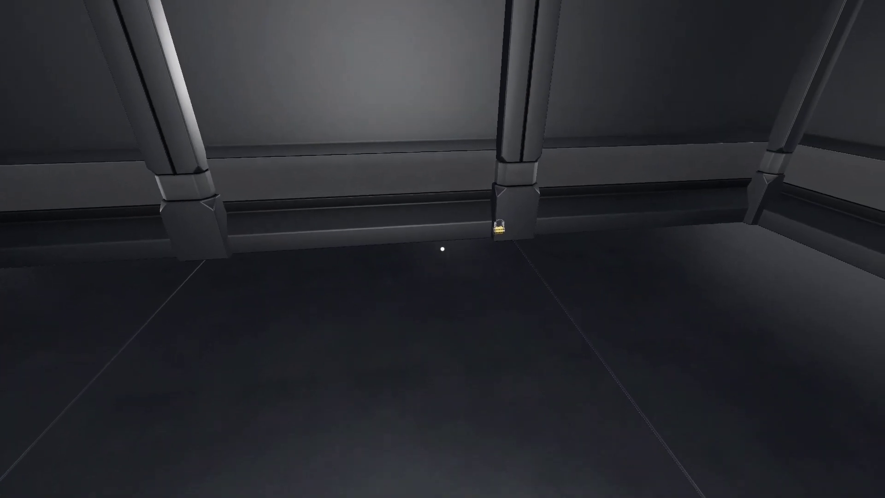
key(w)
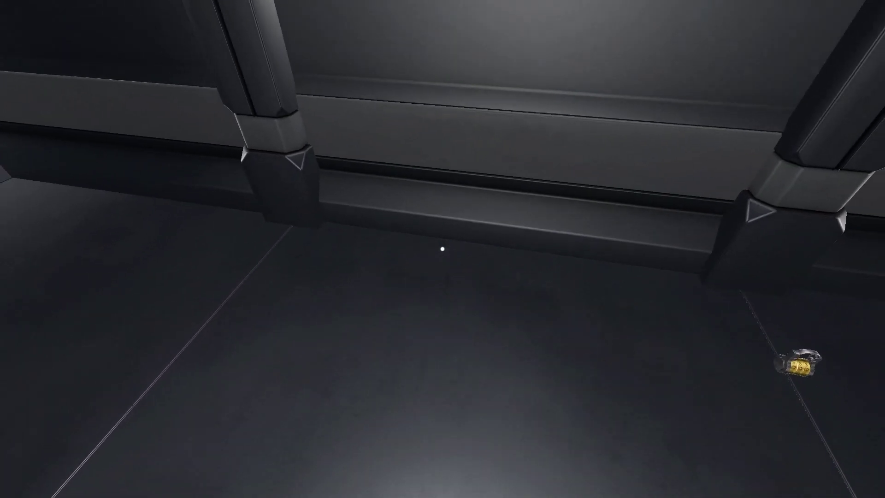
key(Escape)
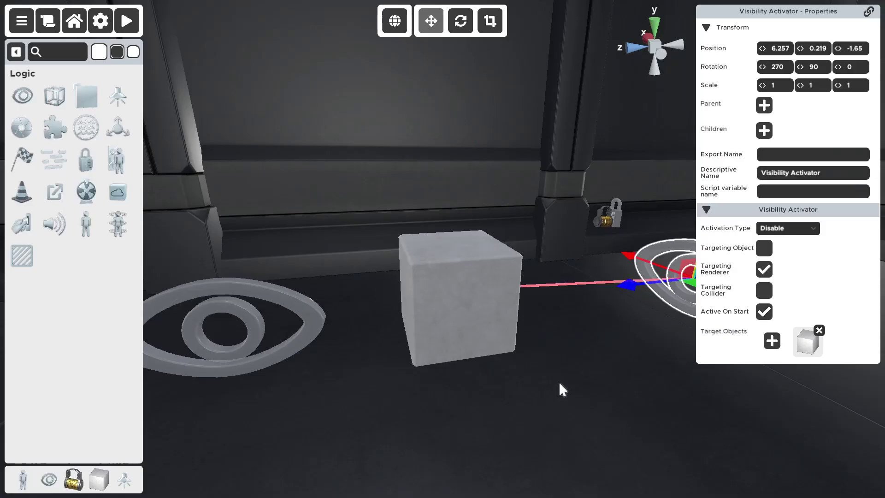
- Disable Targeting Renderer and enable Targeting Collider for the Active On Start Visibility Activator, and playtest the room
click(764, 271)
click(761, 291)
click(144, 40)
click(137, 19)
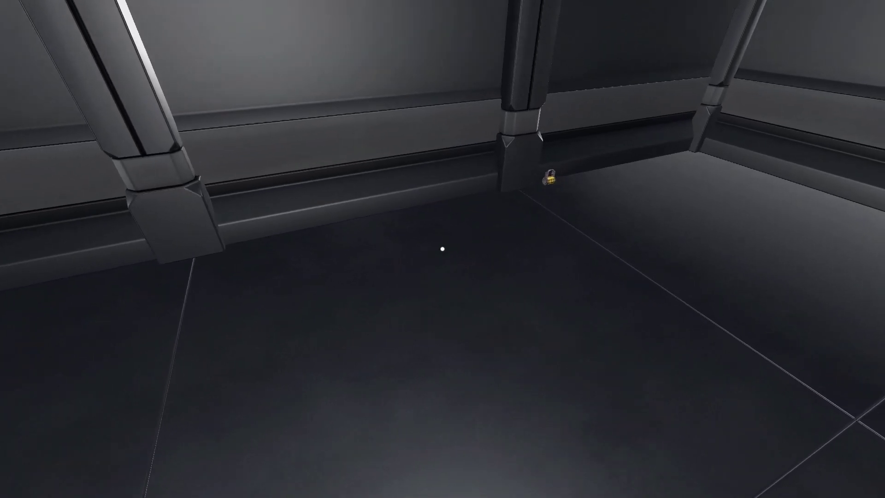
key(Escape)
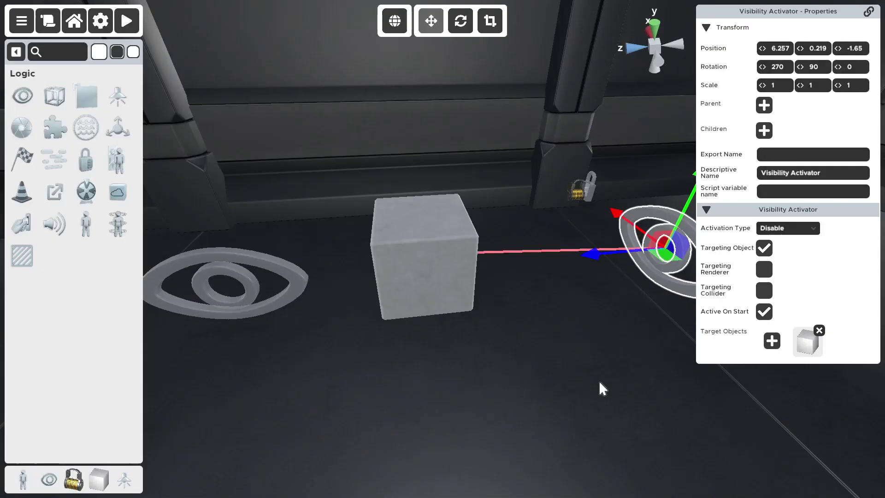
- Review the settings and links of both Visibility Activators and of the cube they target
click(210, 270)
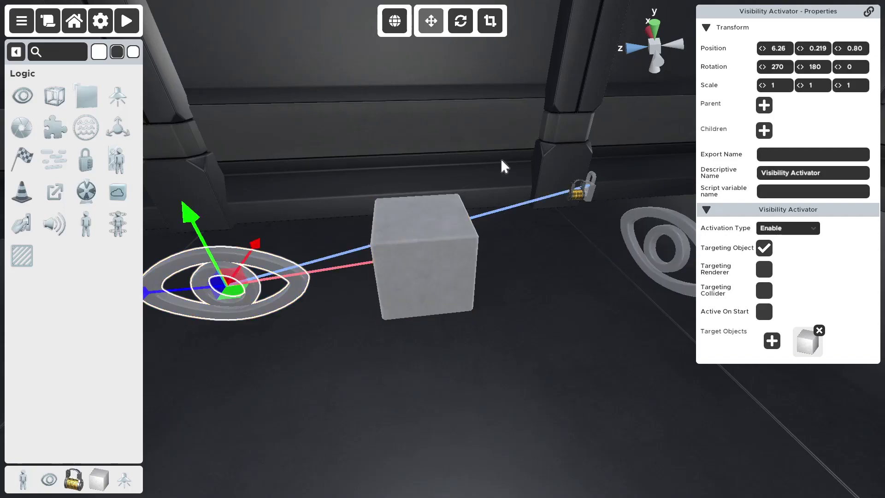
right_drag(545, 352, 547, 331)
click(609, 282)
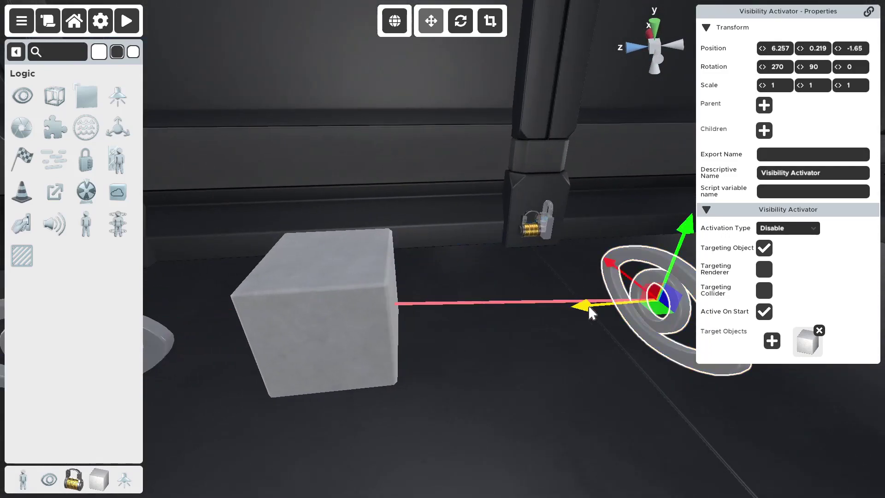
scroll(501, 345, down, 3)
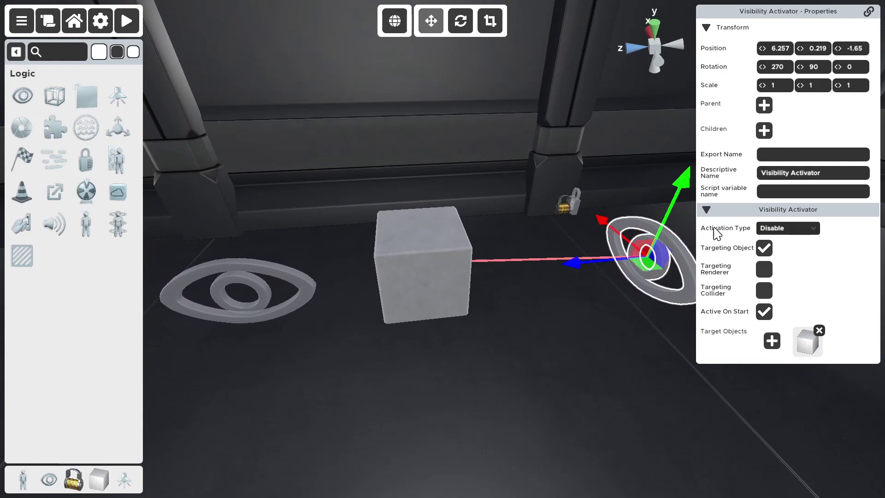
click(442, 249)
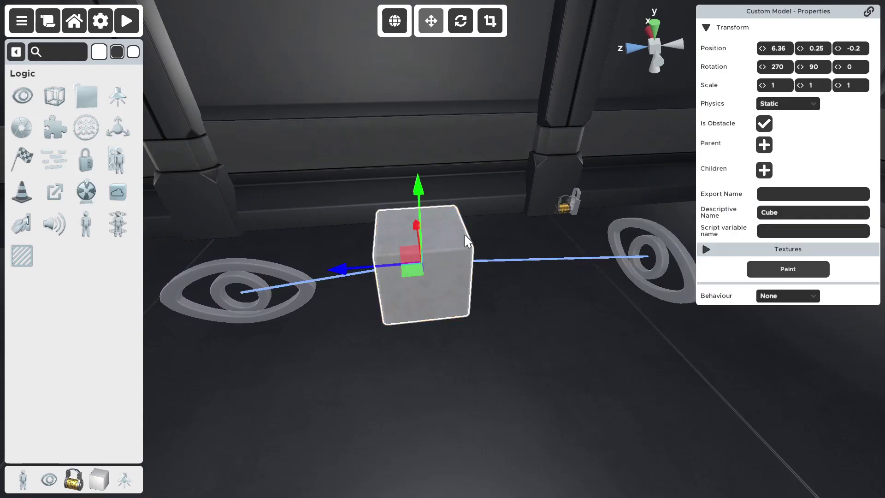
- Examine the settings and links of the padlock's Lock and of the Enable-type Visibility Activator it triggers on unlock
right_drag(389, 267, 381, 281)
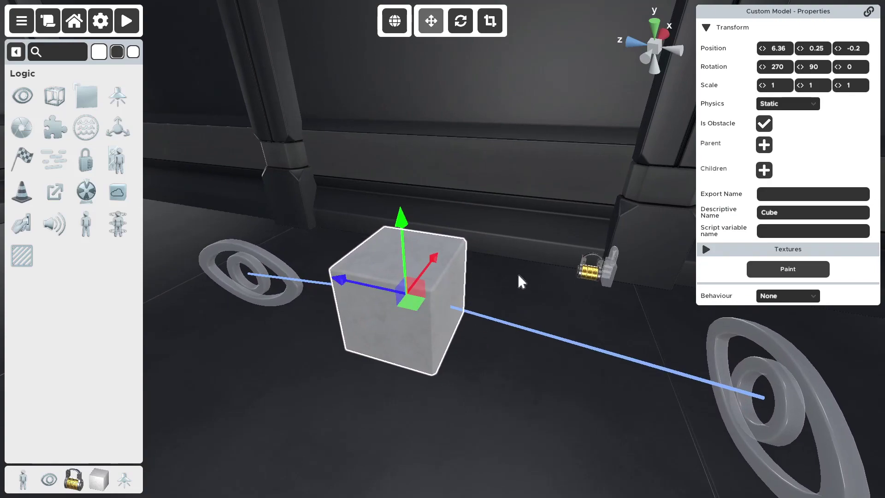
click(599, 269)
right_drag(558, 330, 568, 380)
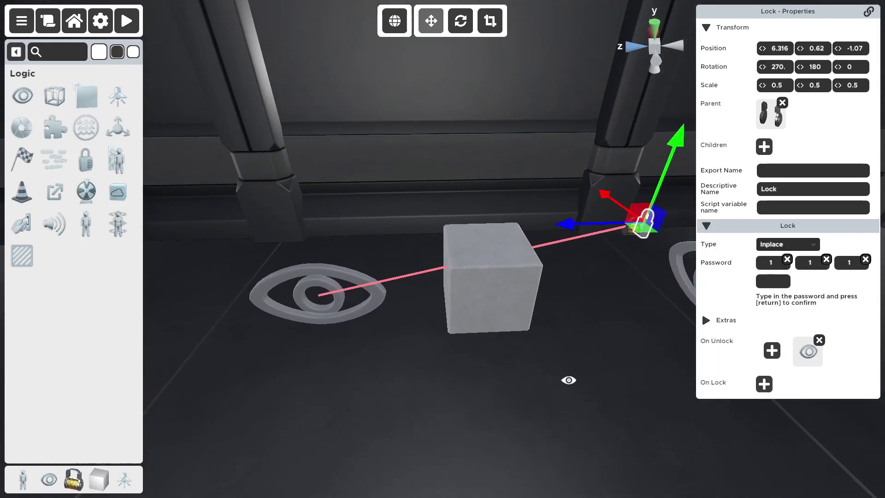
click(330, 292)
right_drag(438, 343, 455, 345)
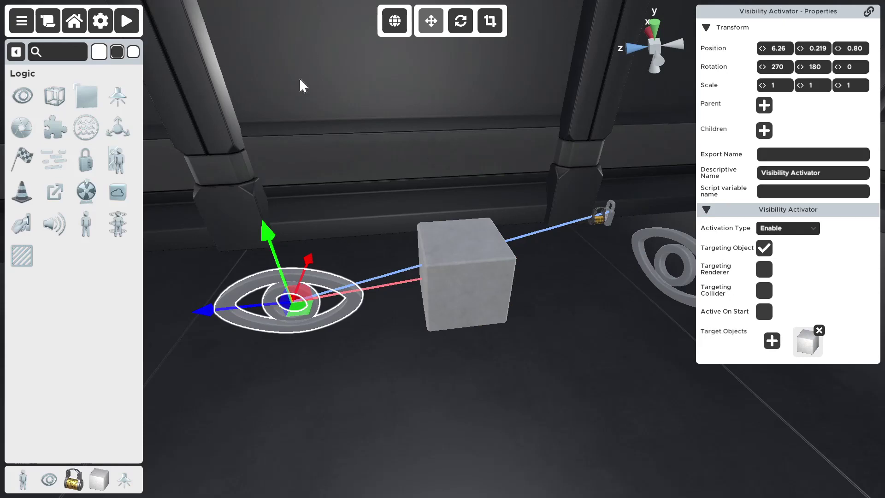
click(581, 359)
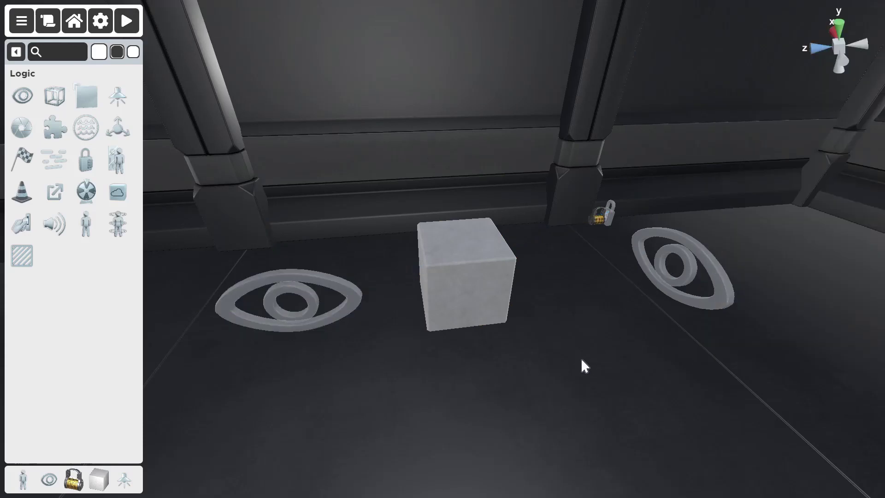
click(610, 211)
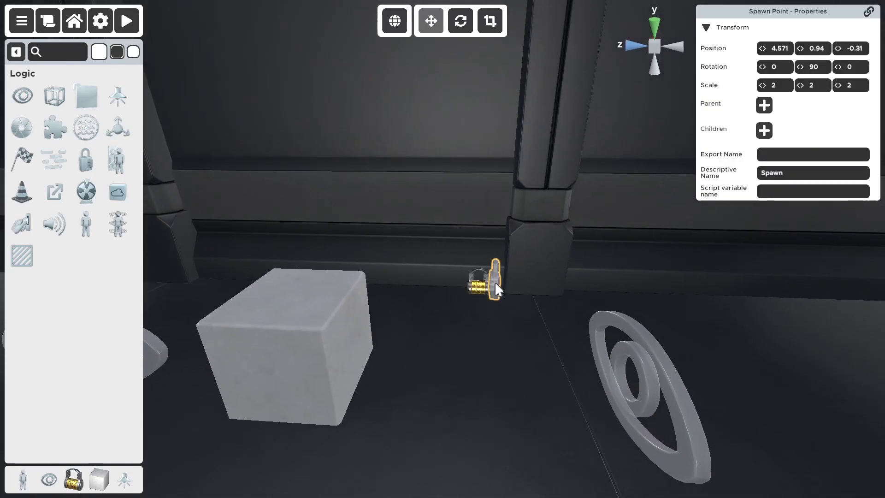
click(490, 284)
click(331, 260)
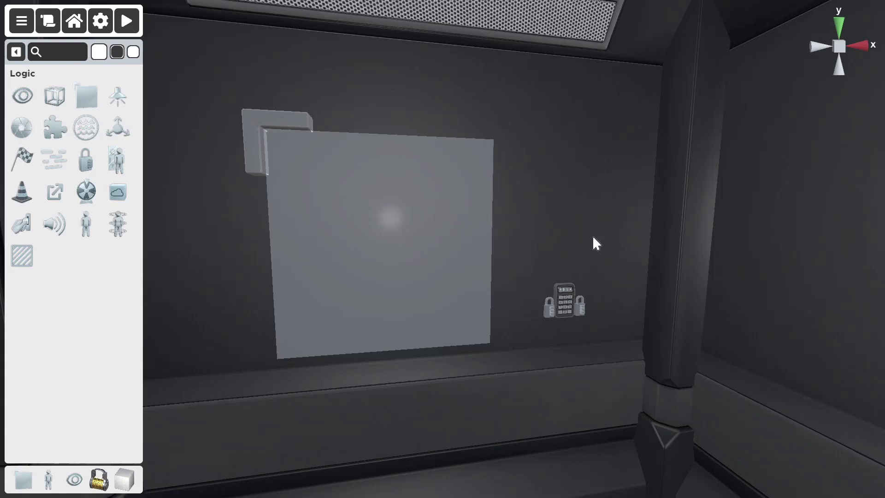
- Set the wall Display's Target Lock to the lock prop on the keypad's left side
click(480, 216)
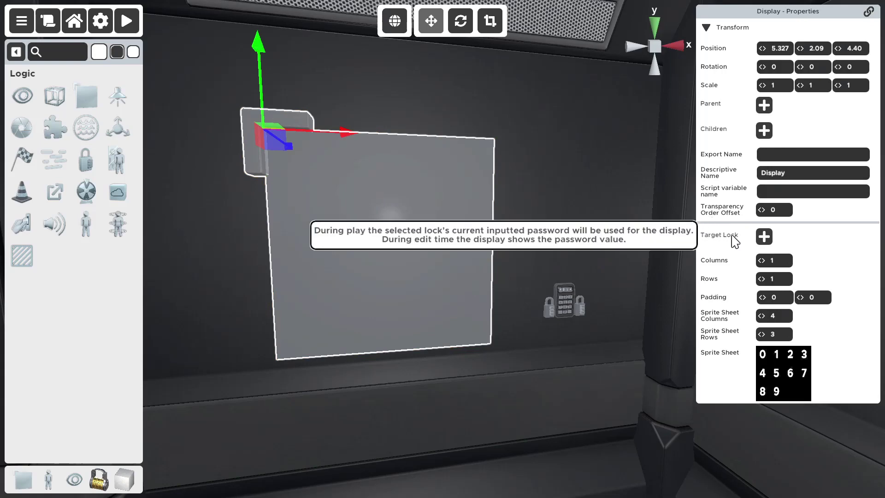
click(762, 237)
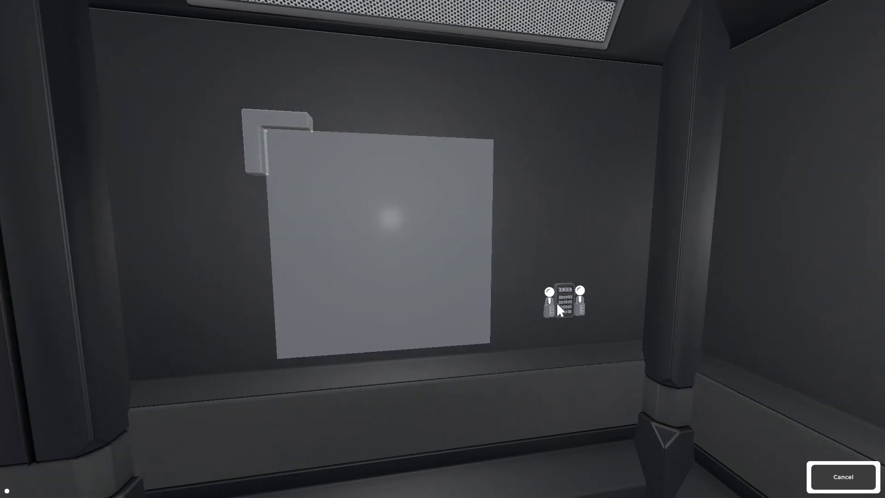
click(548, 306)
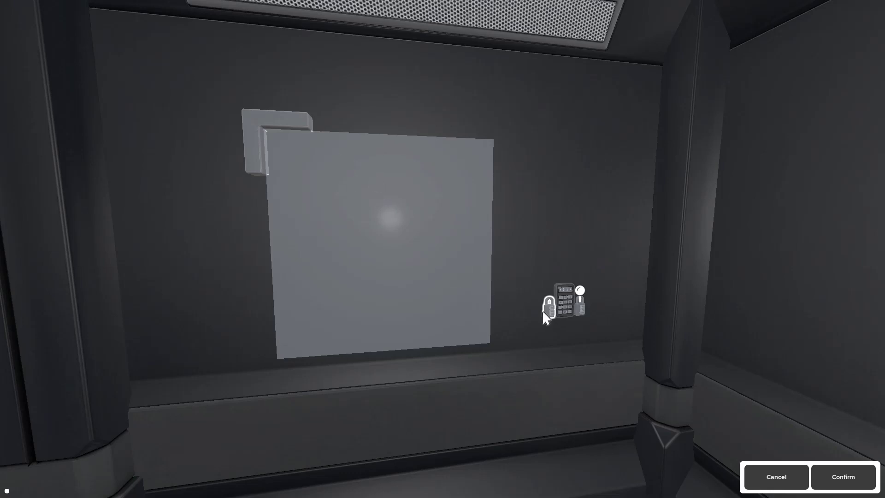
scroll(532, 266, up, 3)
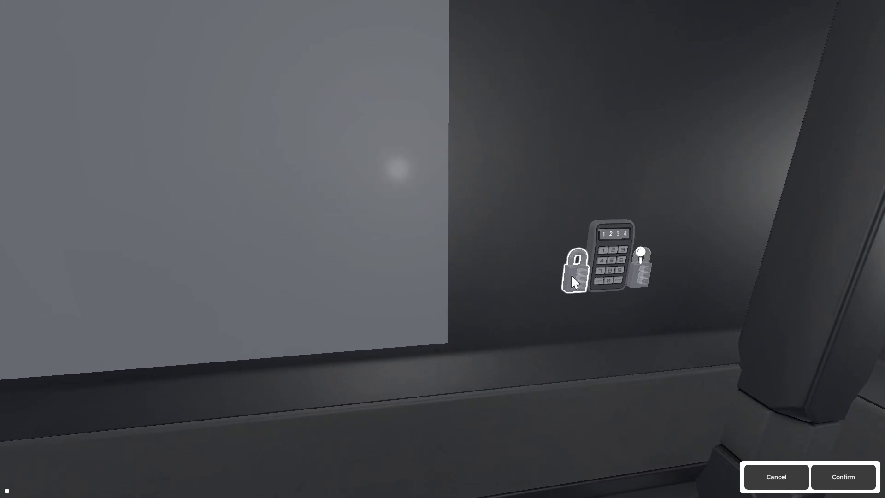
scroll(520, 227, down, 2)
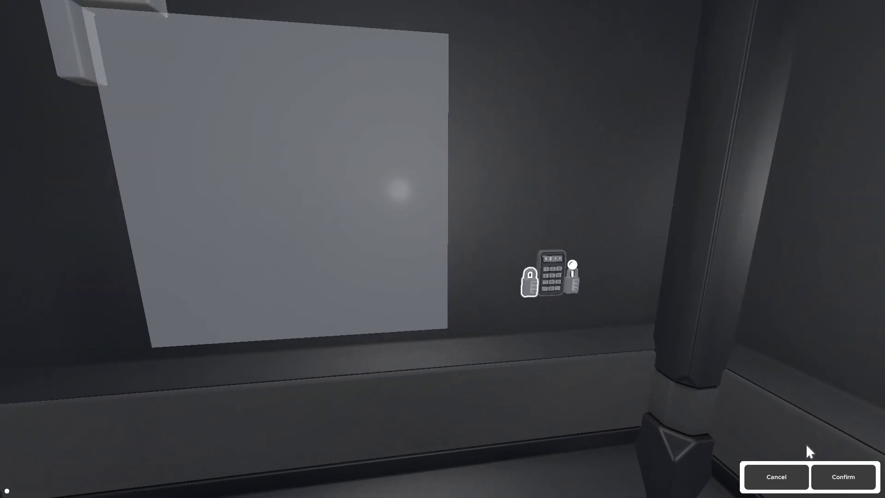
click(825, 474)
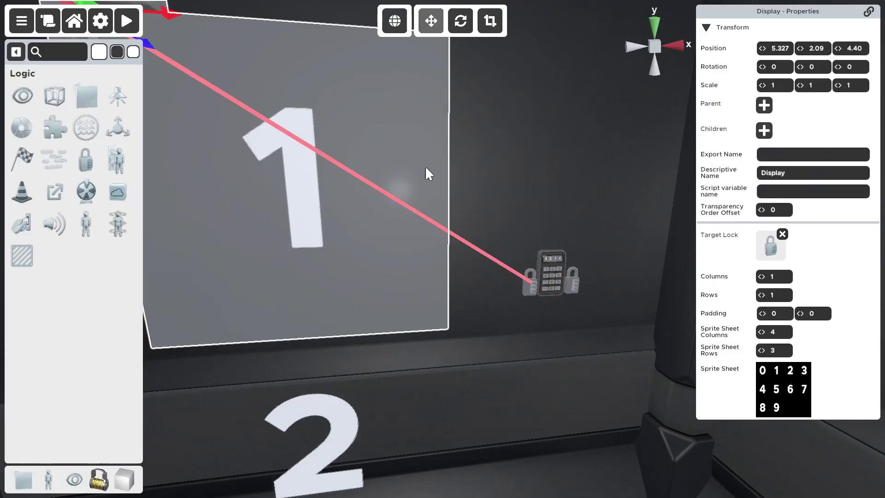
- Check the properties of the lock linked to the Display, and playtest the room to view the display beside the keypad
scroll(421, 192, down, 3)
scroll(516, 264, up, 3)
click(520, 300)
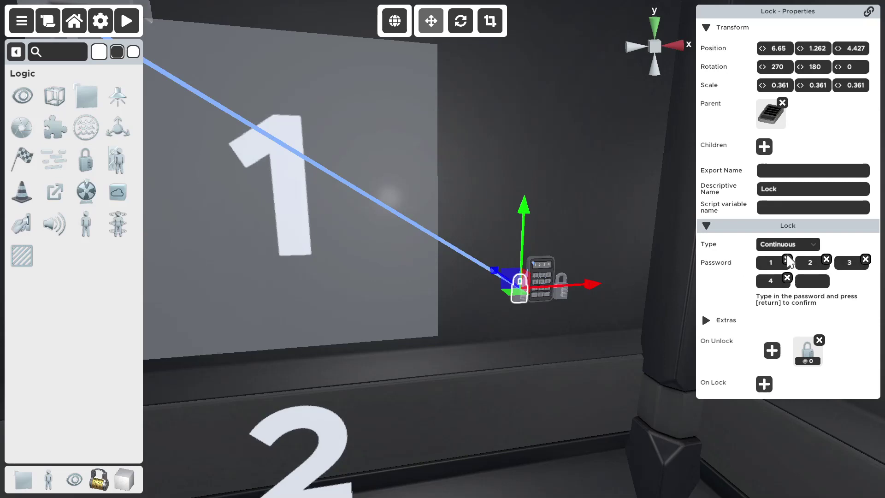
scroll(428, 152, down, 3)
click(127, 21)
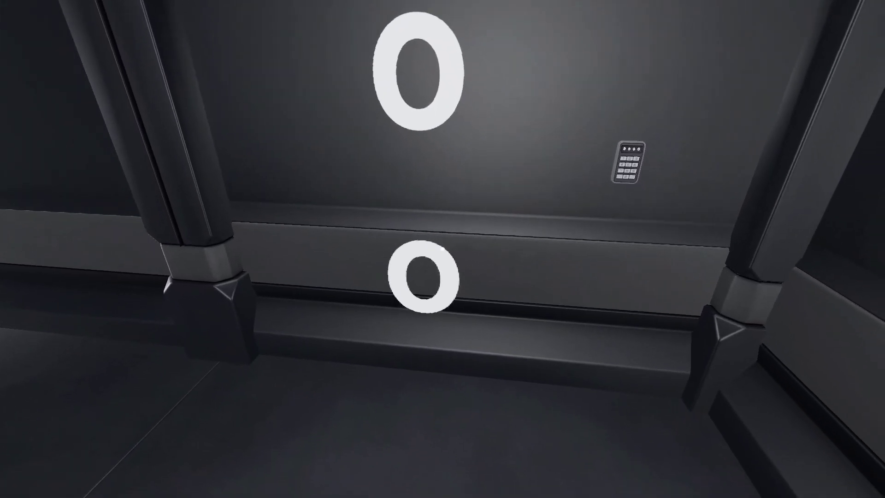
key(w)
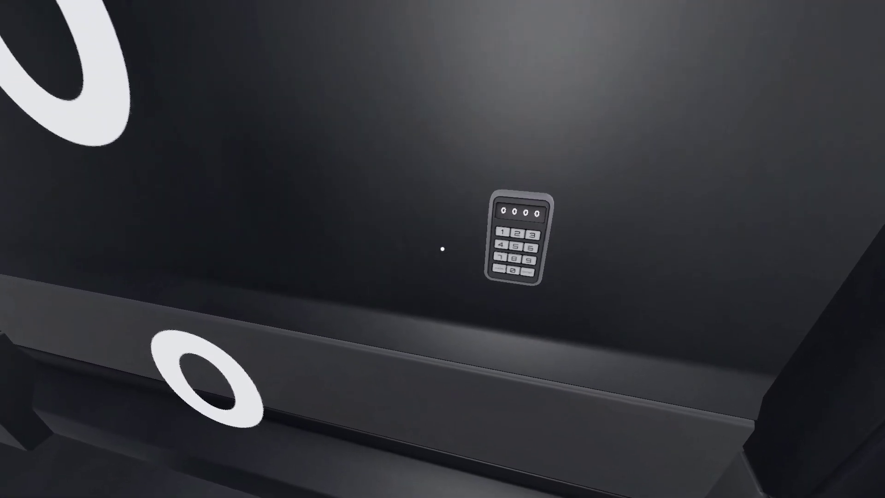
key(s)
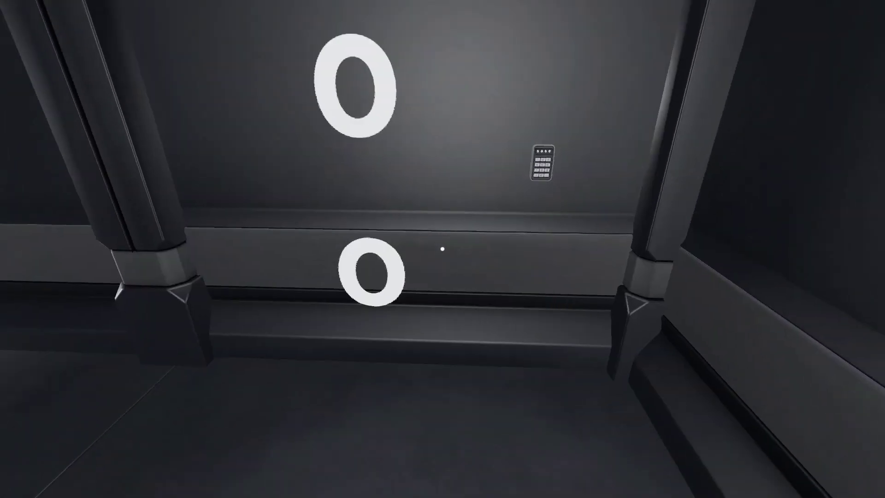
key(Escape)
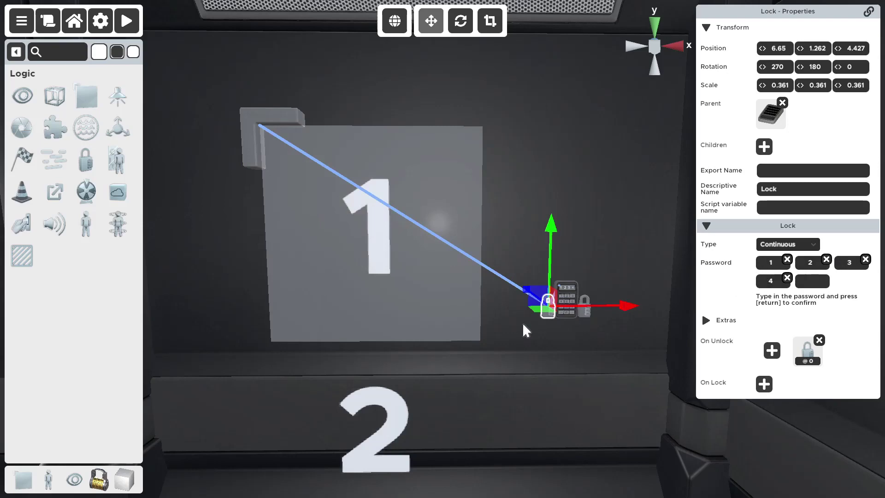
- Set the Display's Columns to 4
click(394, 298)
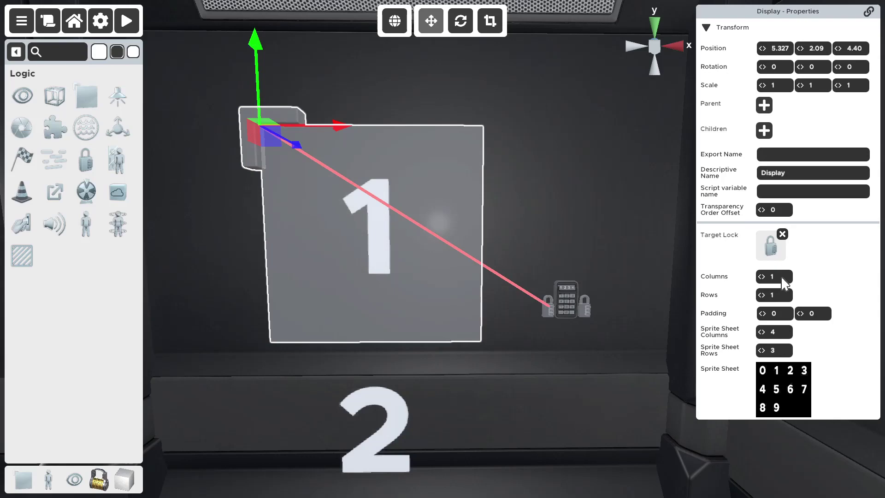
text(4)
key(Return)
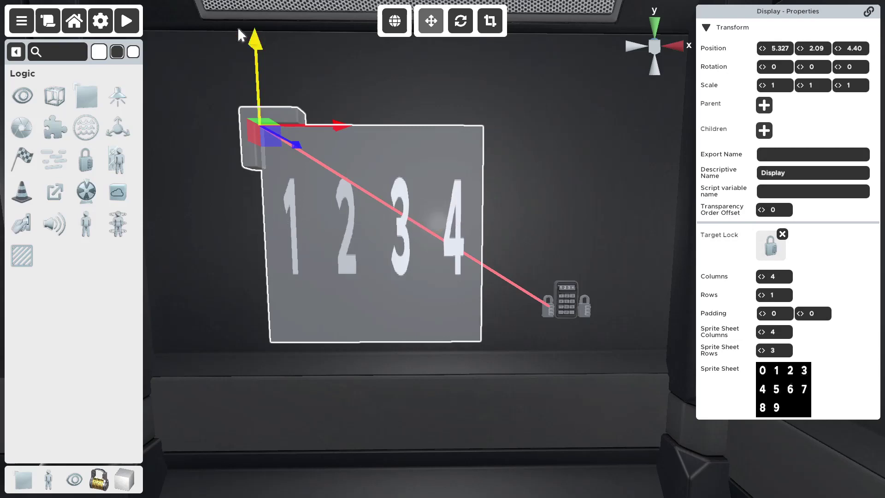
- Scale the Display's height to 0.33 and lower it to a Y position of about 1.518, level with the keypad
right_drag(612, 227, 613, 210)
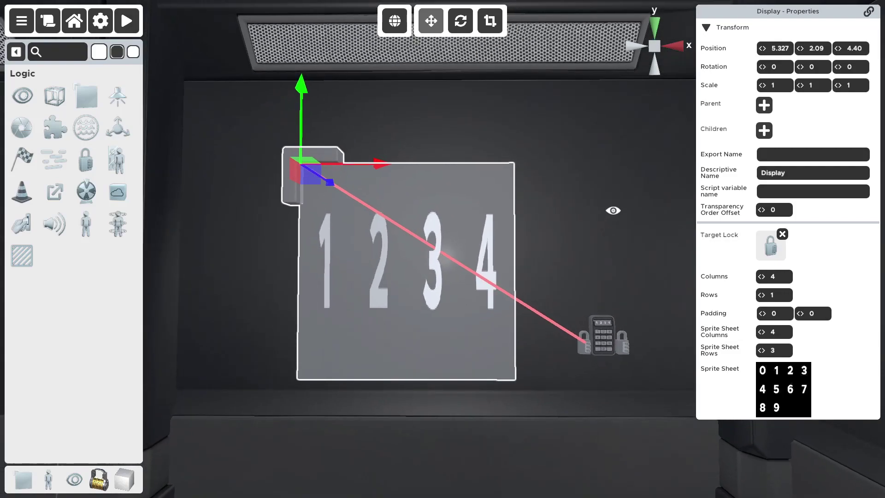
click(491, 29)
drag(303, 99, 294, 131)
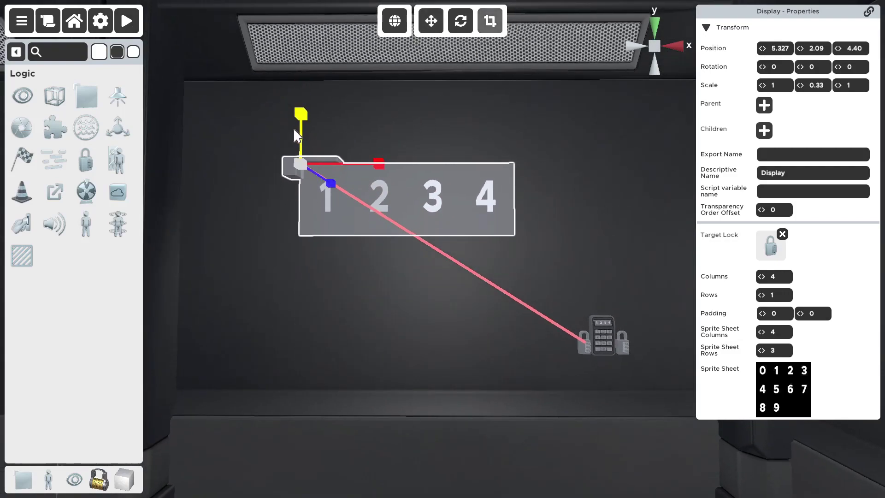
click(437, 26)
drag(296, 119, 297, 238)
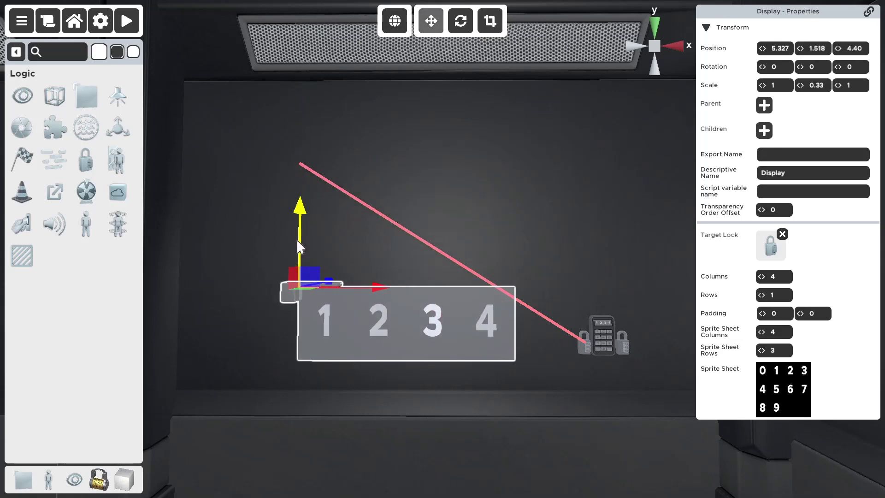
- Playtest the room and enter a trial code on the keypad to test the linked Display
click(125, 23)
key(w)
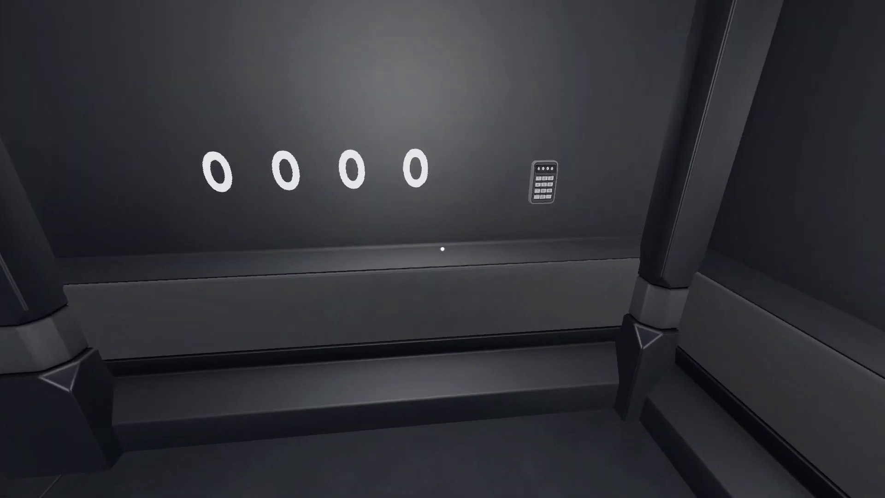
key(w)
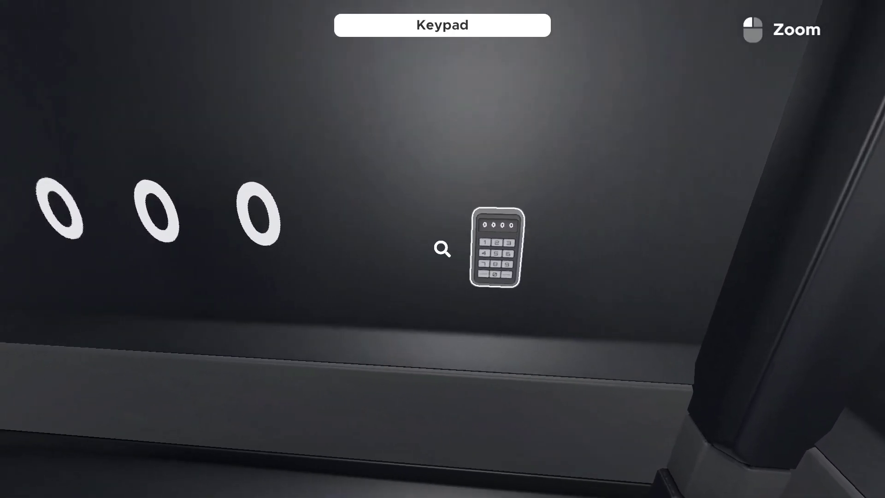
mouse_move(442, 249)
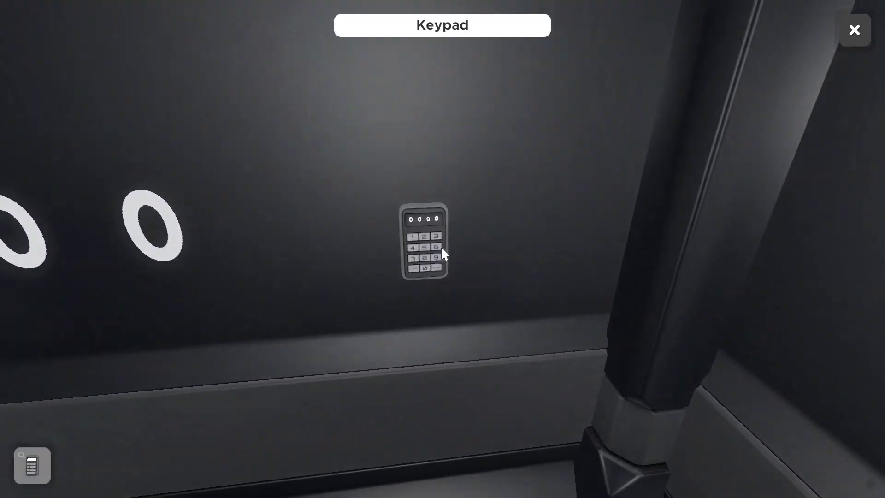
click(441, 247)
click(401, 211)
click(492, 259)
click(494, 215)
key(Escape)
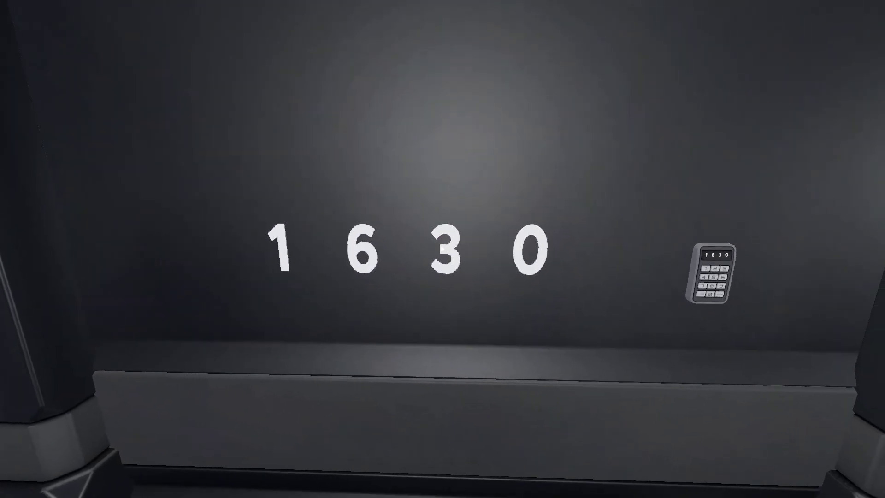
- Compare the wall display with the keypad's readout from several spots in the room, and end the playtest
key(w)
mouse_move(443, 249)
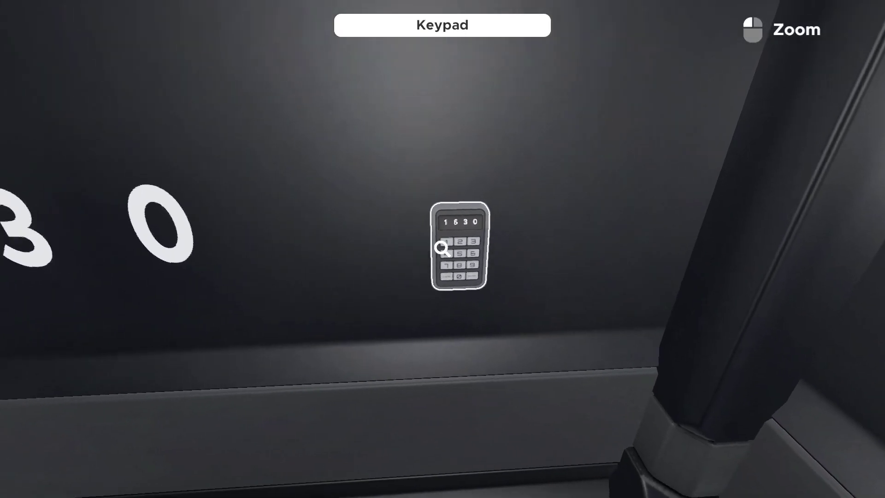
key(s)
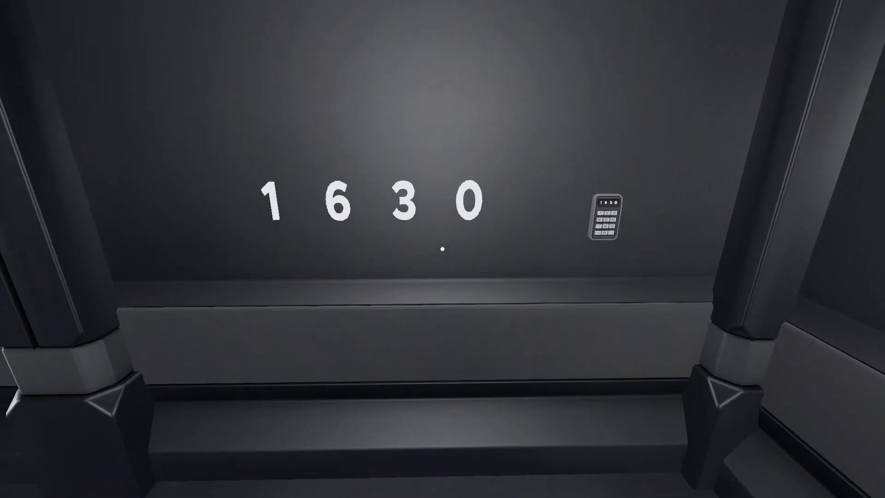
key(w)
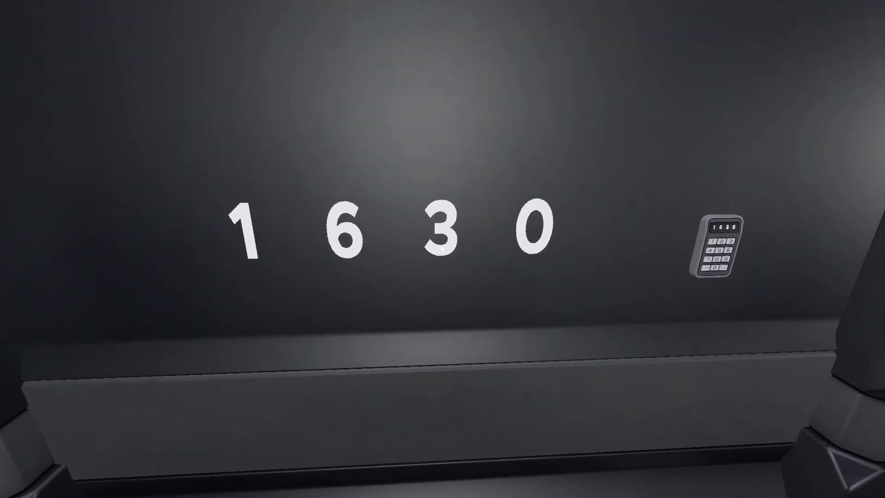
key(a)
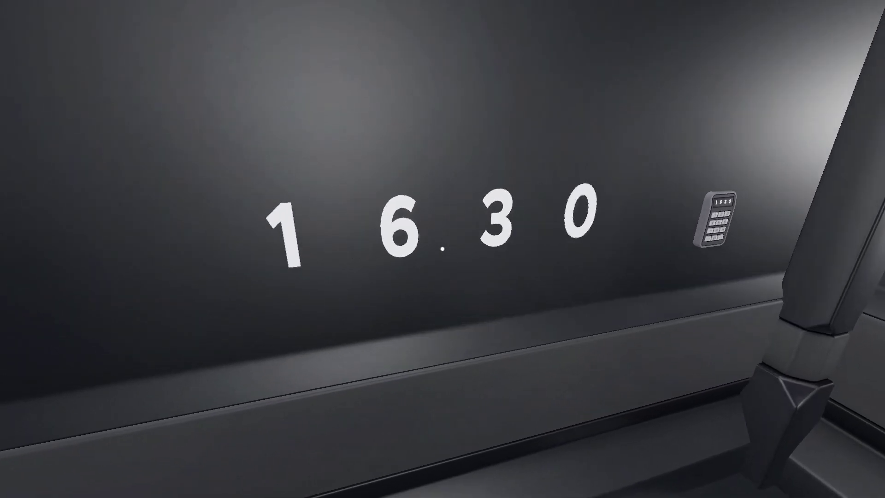
key(s)
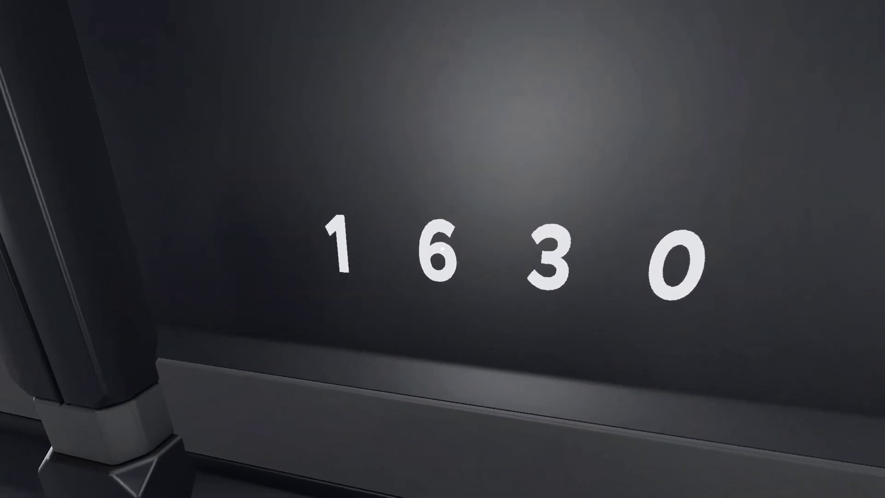
key(Escape)
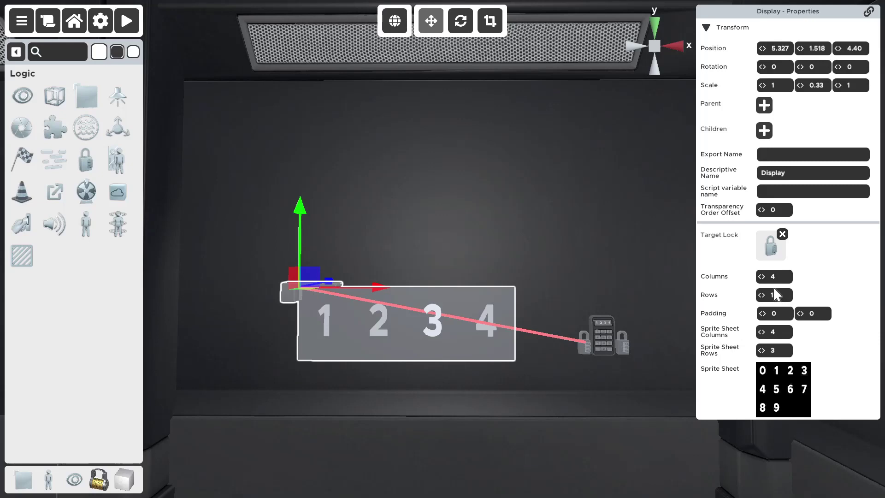
- Try a layout of 2 rows and 2 columns on the Display, and return it to 4 columns and 1 row
text(2)
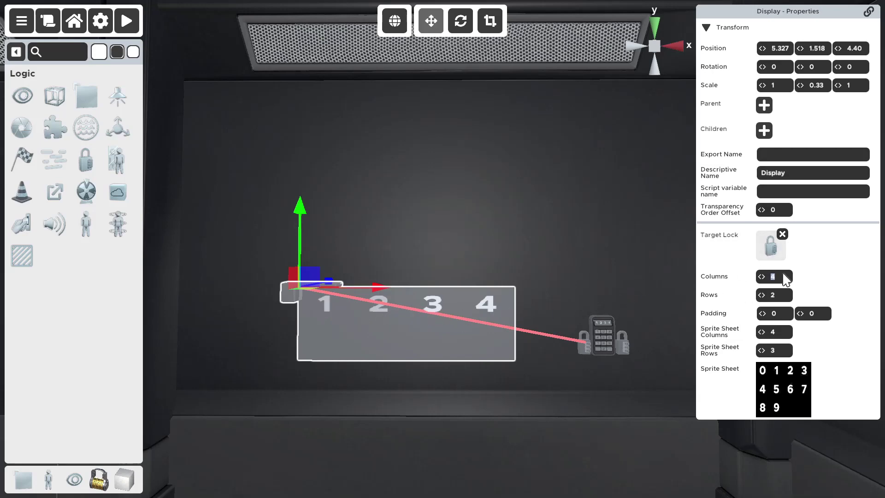
text(2)
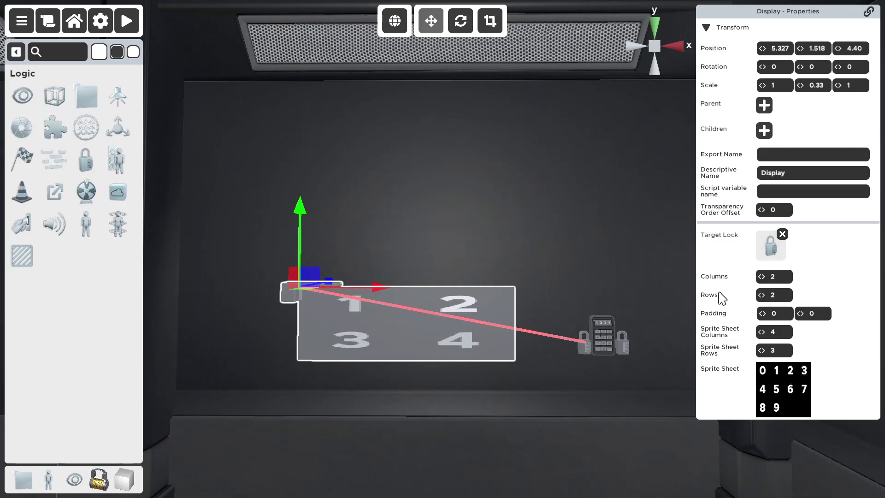
click(779, 278)
text(4)
click(774, 292)
text(1)
key(Return)
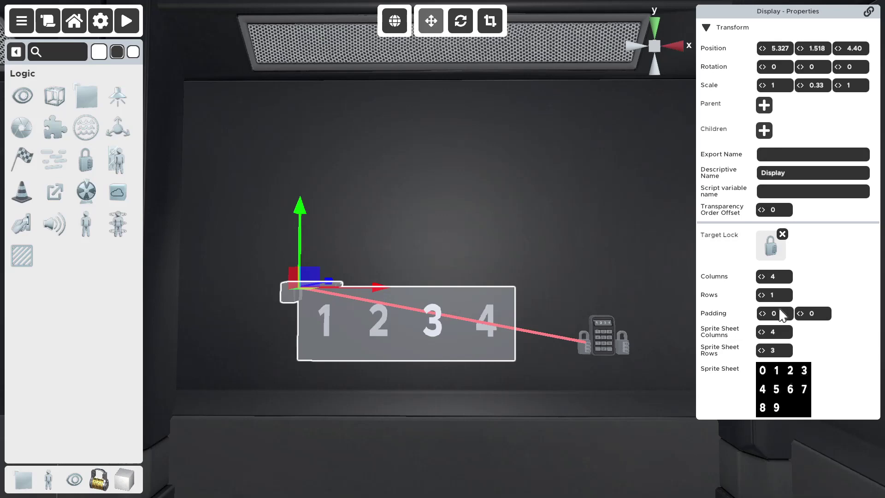
- Try horizontal padding values of 5, 1 and 0.5 on the Display, and return it to 0
text(5)
key(Return)
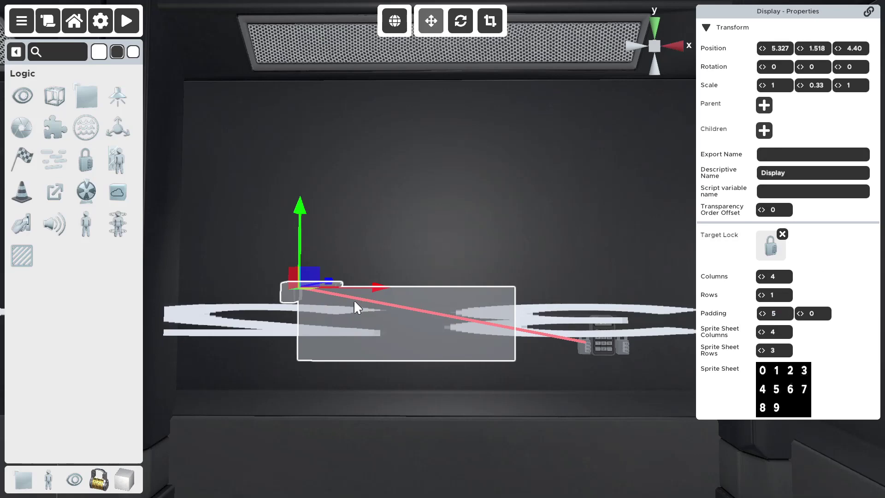
click(776, 318)
text(1)
key(Return)
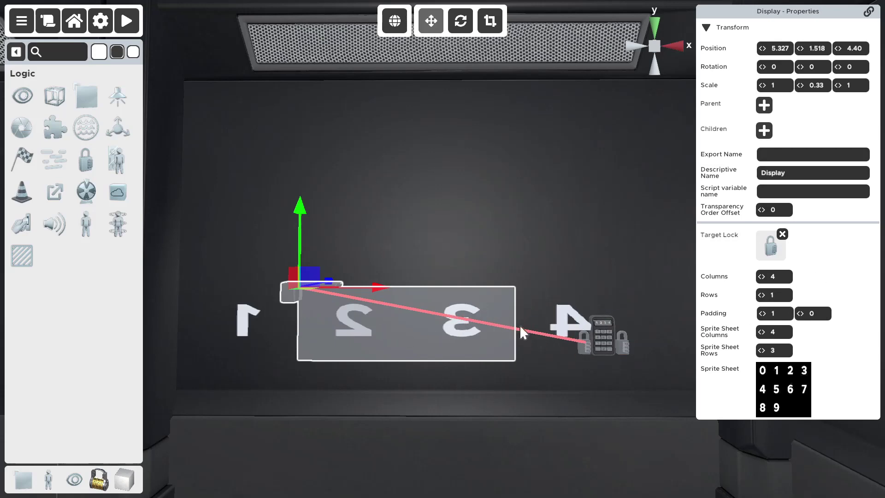
click(785, 318)
text(.5)
key(Return)
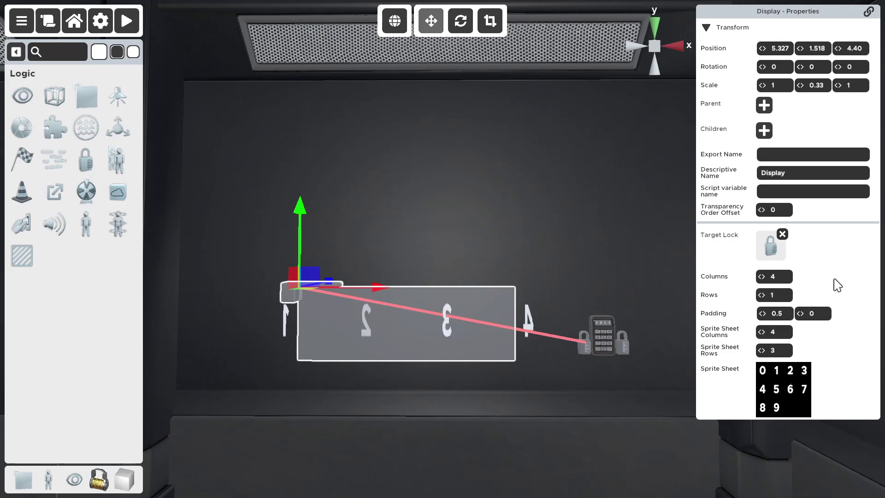
click(784, 316)
text(1)
key(Return)
click(779, 317)
text(0)
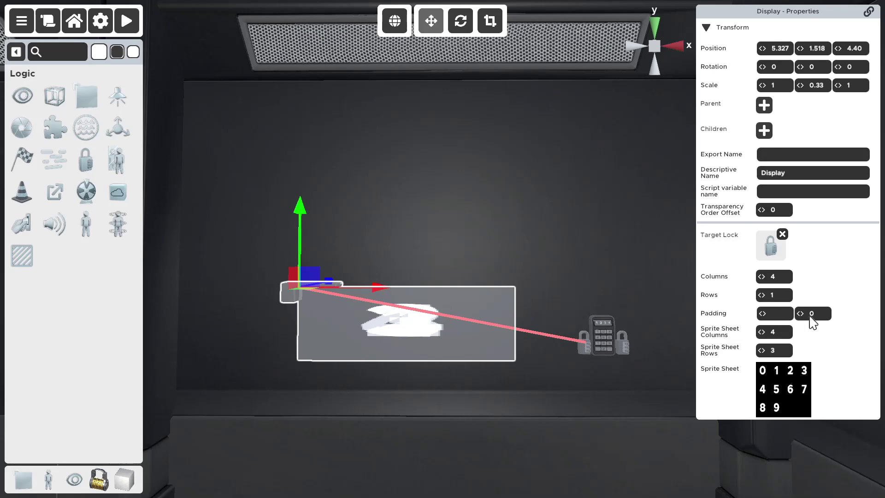
- Try a vertical padding of 1 on the Display, and return it to 0
click(813, 317)
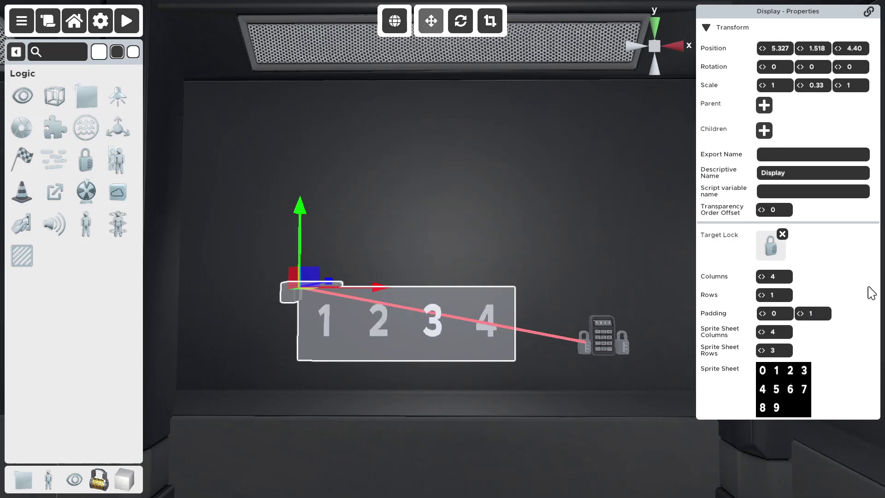
double_click(824, 317)
text(4)
key(BackSpace)
text(0)
key(Return)
- Compare the Display's column and row settings with the password slots of its linked Lock
right_drag(460, 263, 487, 251)
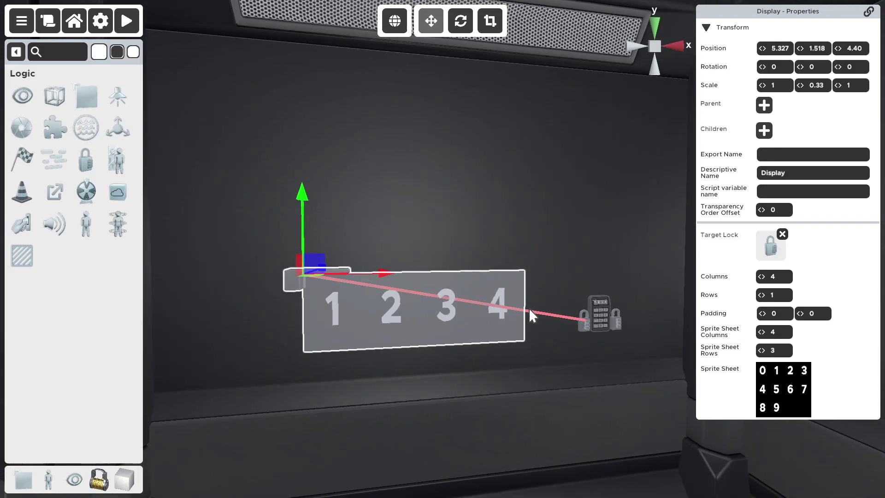
click(585, 324)
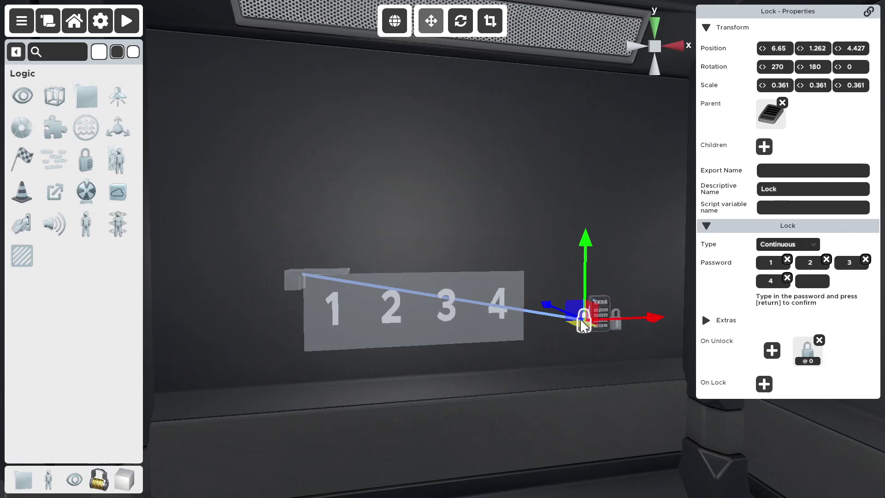
click(453, 317)
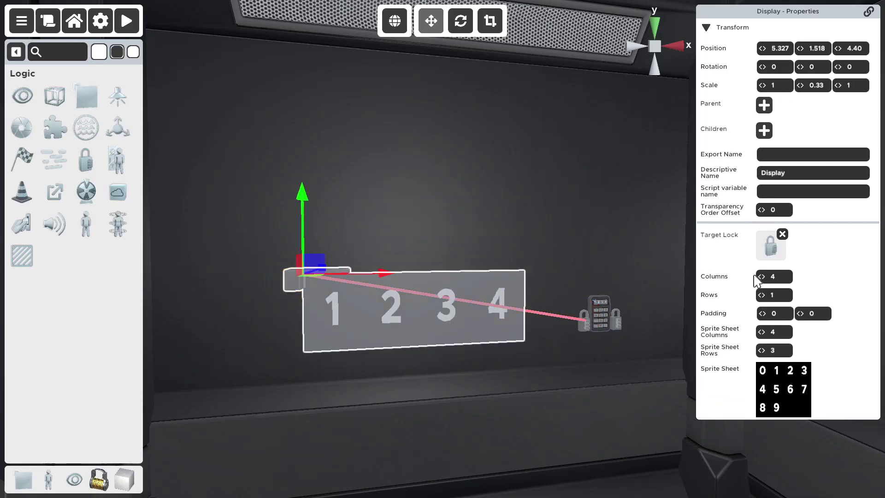
click(579, 328)
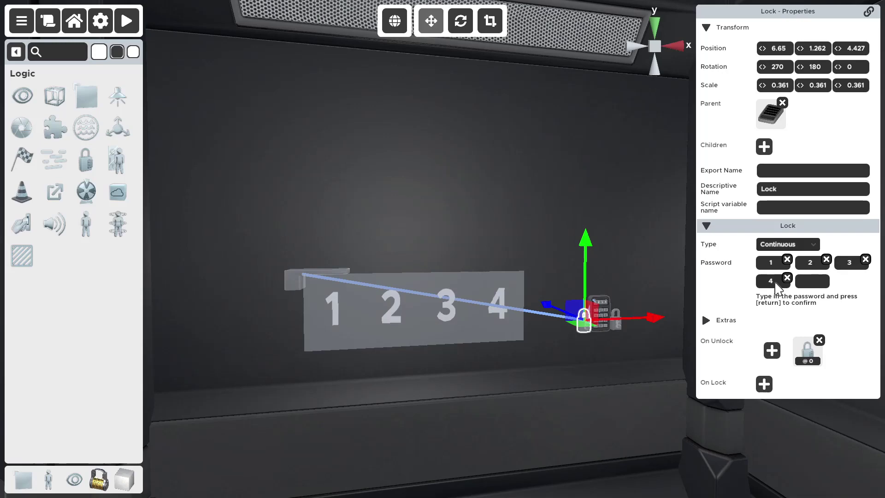
click(485, 327)
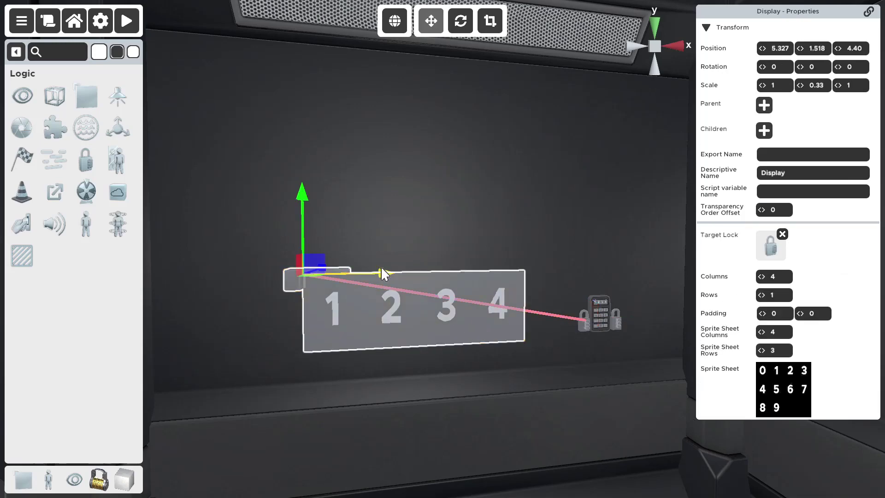
click(585, 322)
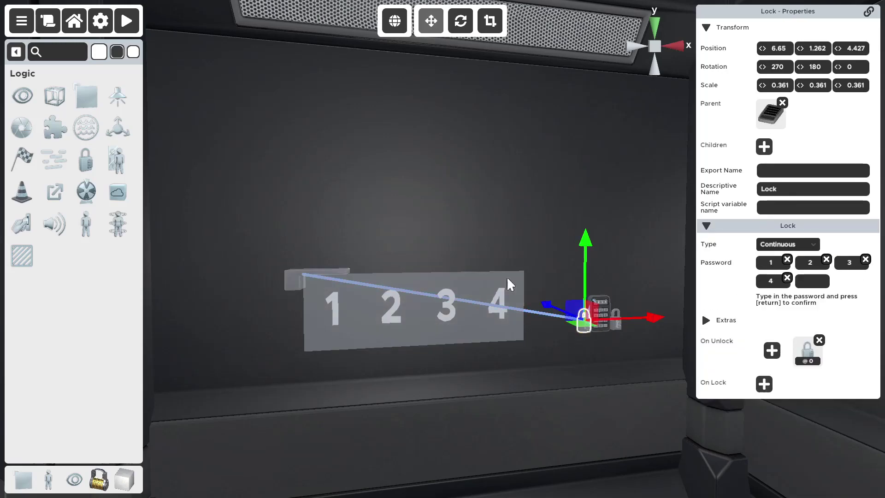
click(460, 308)
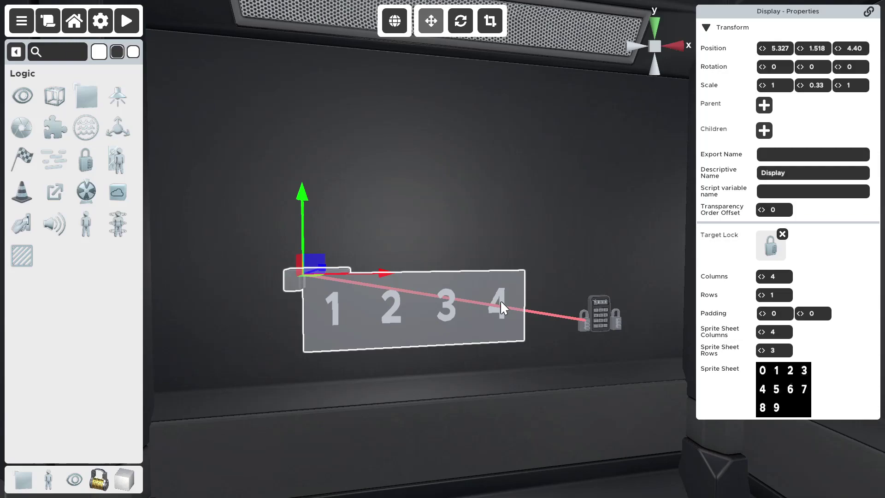
- Select the spot Light on the floor near the room's corner, and briefly playtest the room to view its beam
mouse_move(537, 287)
right_down()
mouse_move(545, 285)
mouse_move(545, 300)
right_up()
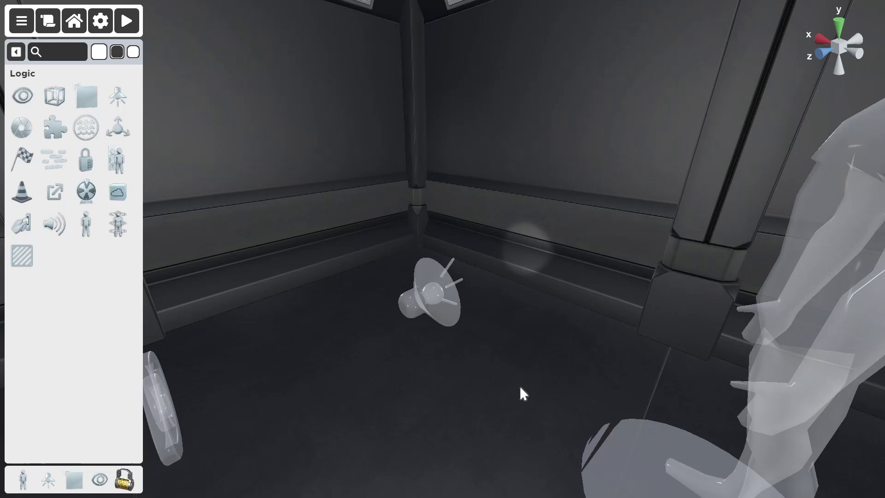
click(435, 314)
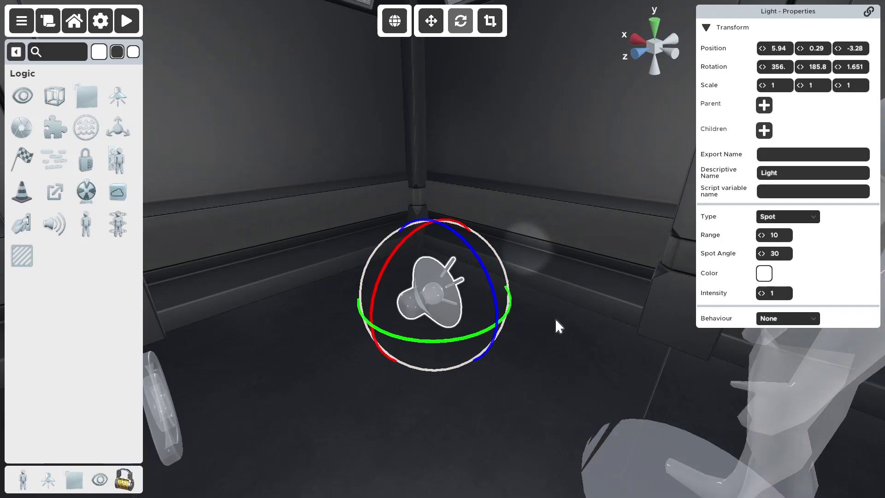
key(w)
right_drag(547, 312, 570, 331)
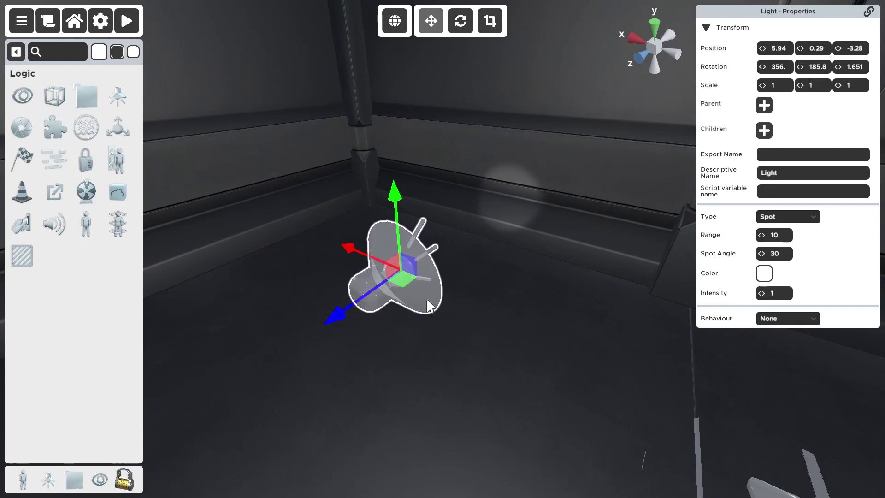
click(127, 21)
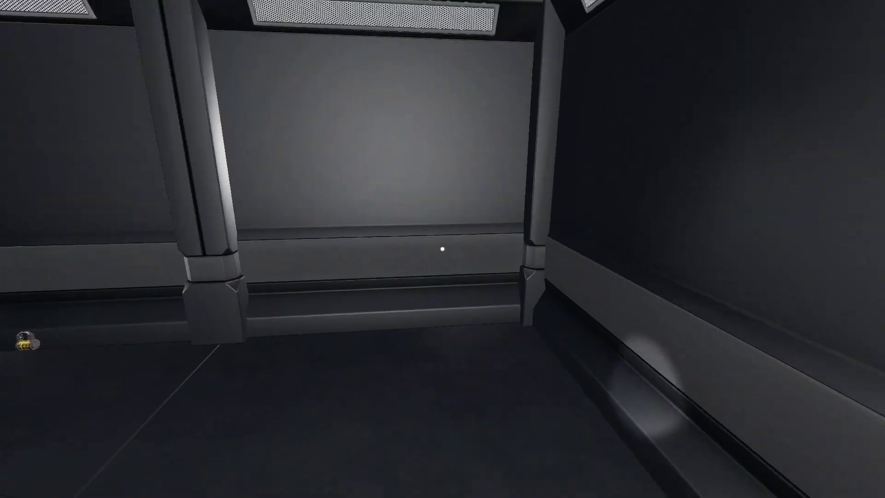
key(Escape)
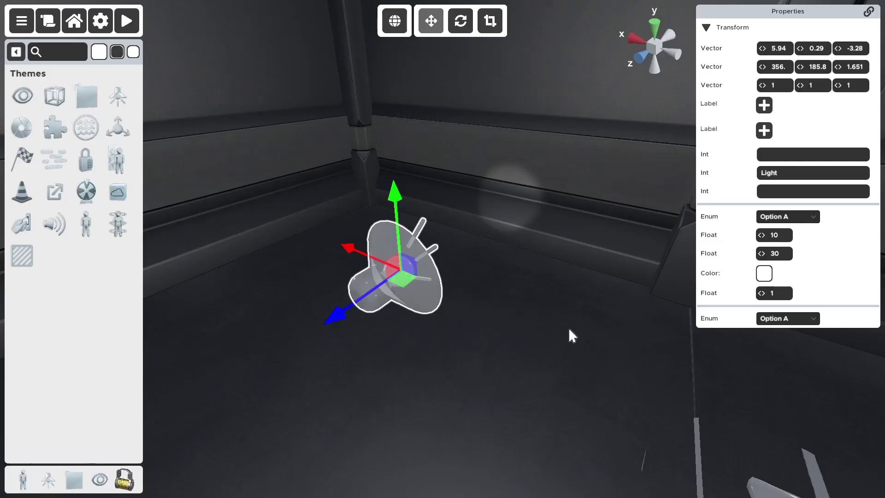
- Review the light types available for the Light, keeping Spot
right_drag(563, 323, 561, 248)
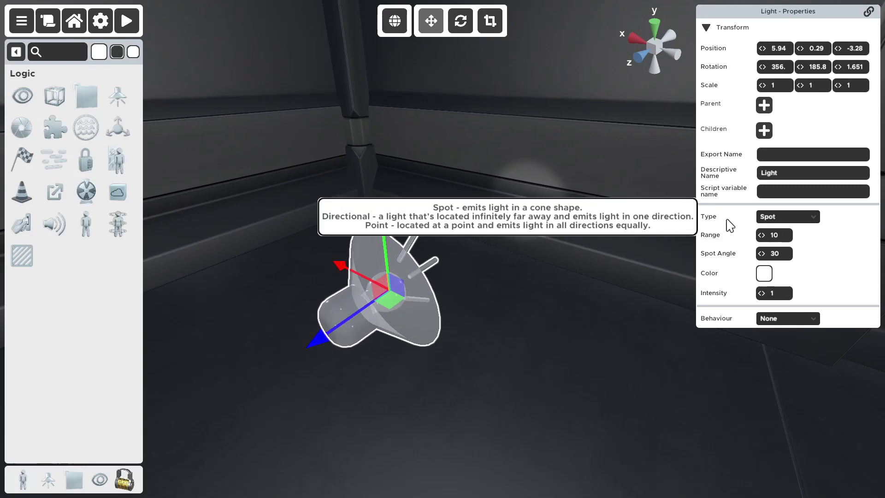
click(763, 219)
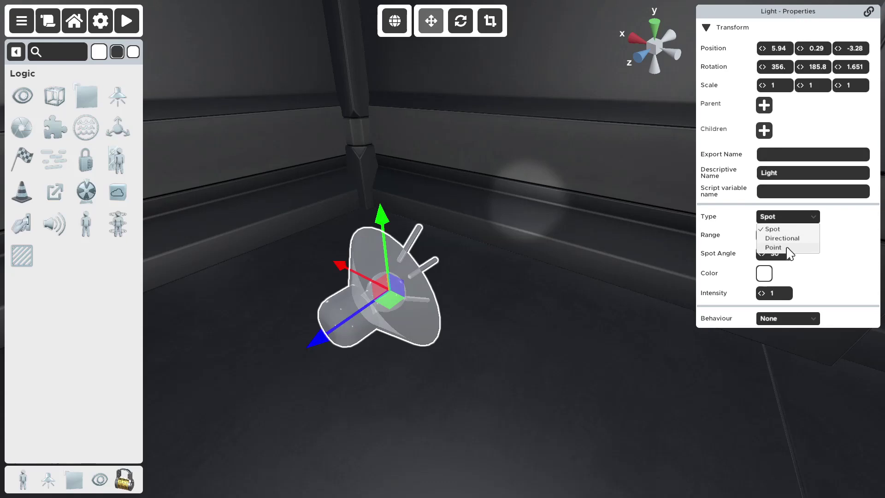
click(778, 220)
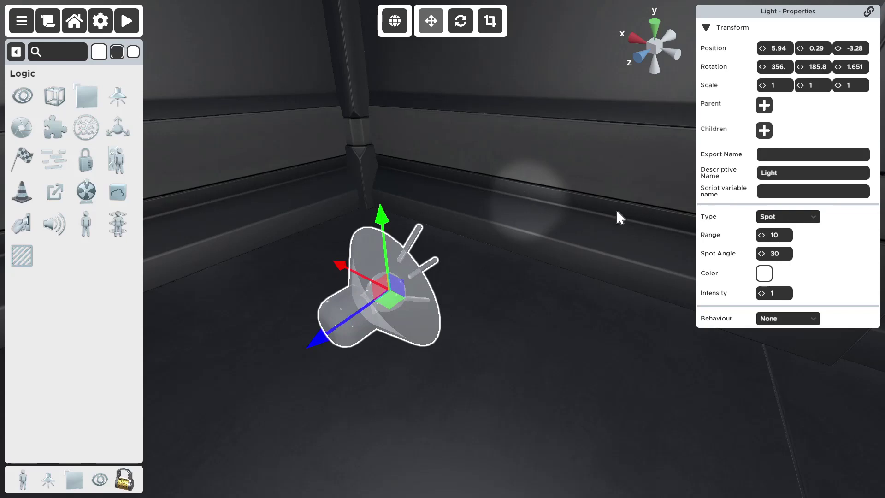
- Set the Light's range to 50 and move it back from the wall to a Z position of about -2.36
click(781, 237)
text(20)
key(BackSpace)
key(BackSpace)
text(50)
drag(297, 329, 88, 443)
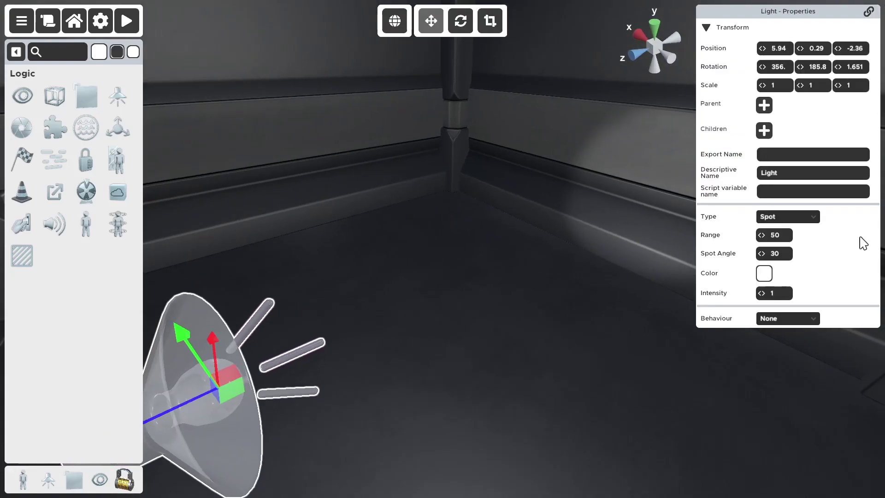
- Reduce the Light's range to 10 and move it farther from the wall, to a Z position of about -0.57
click(777, 235)
click(779, 235)
key(BackSpace)
text(3)
key(BackSpace)
text(1)
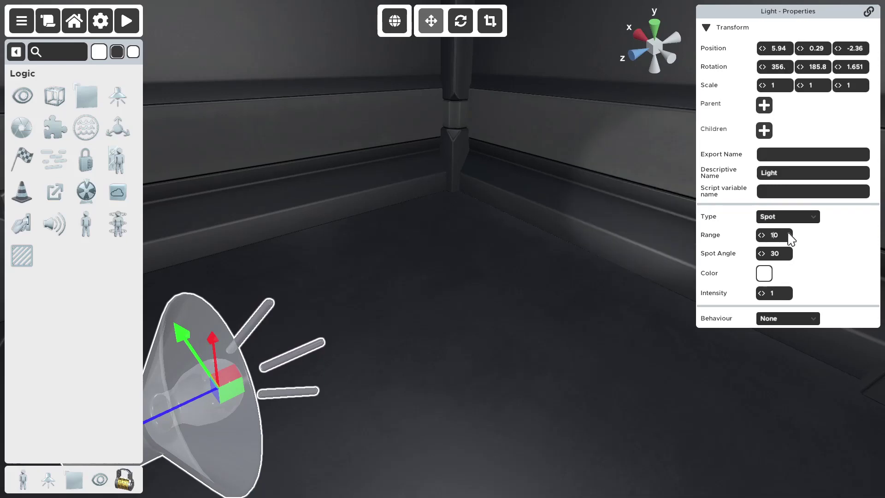
right_drag(662, 205, 355, 281)
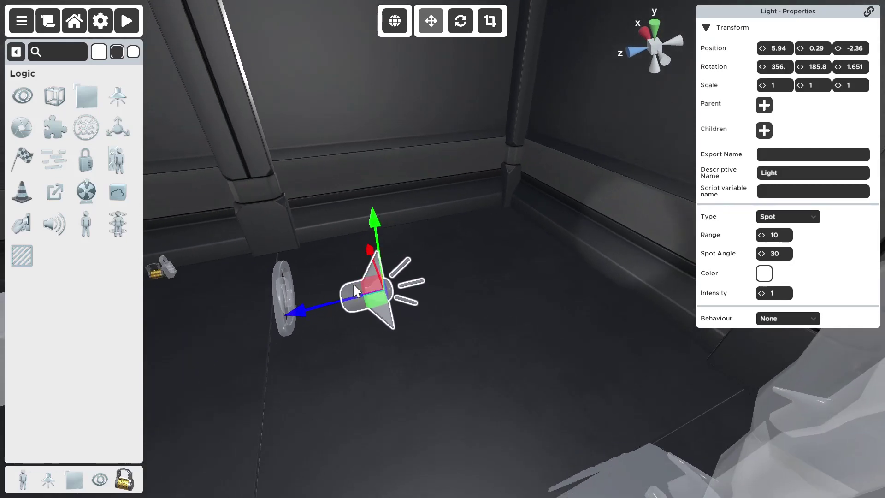
drag(322, 300, 2, 322)
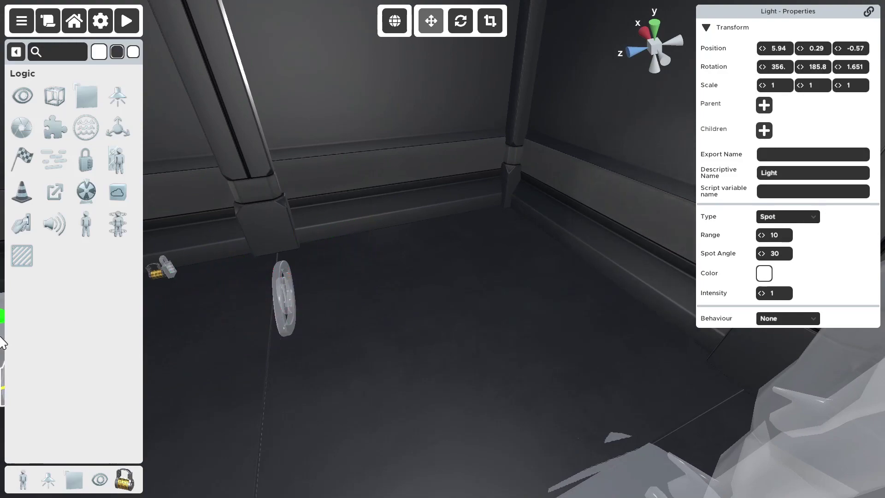
- Set the Light's range to 50 and move it closer to the wall, to a Z position of about -2.72
click(768, 237)
text(50f)
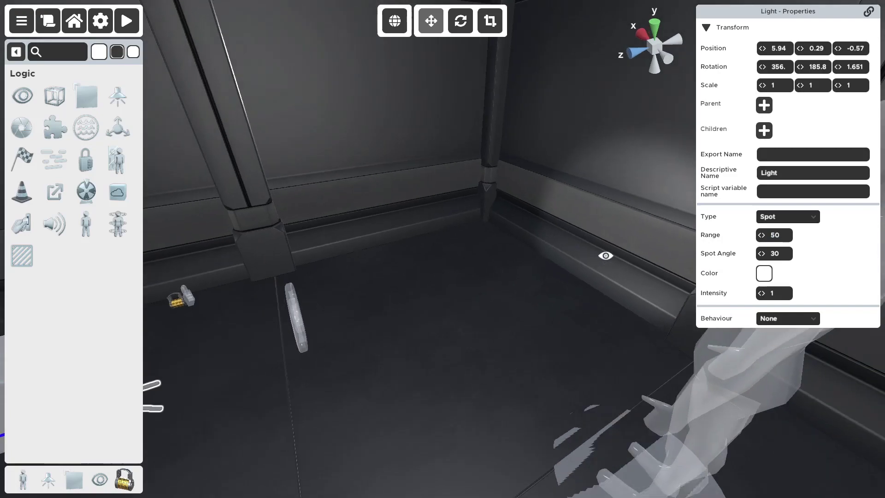
drag(355, 351, 559, 220)
key(f)
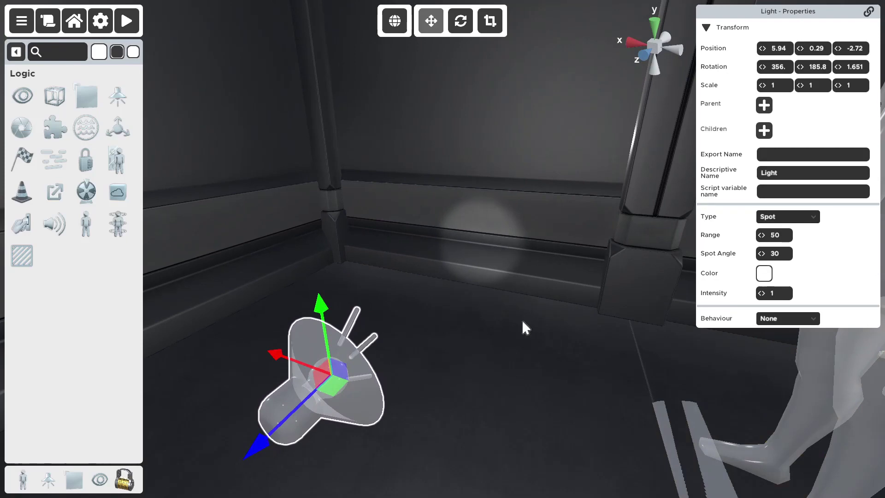
- Widen the Light's spot angle to 60 and change its color to a purple of about 8700FFFF
click(775, 254)
text(60)
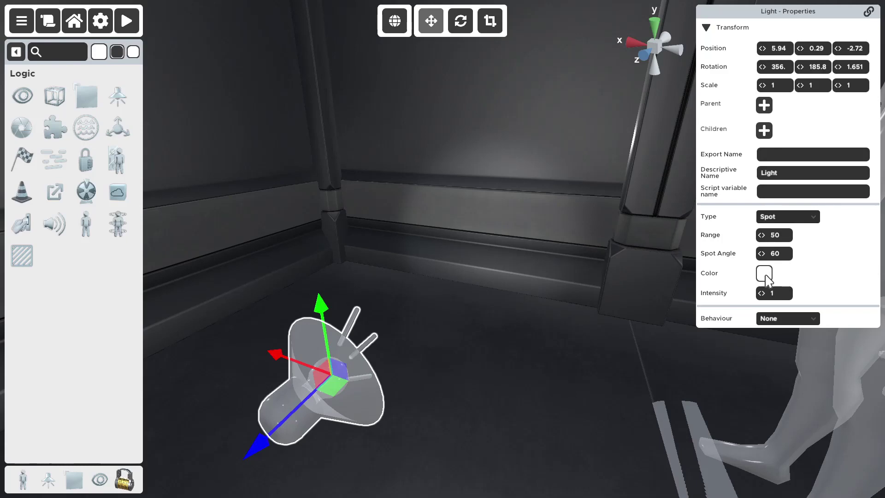
click(765, 277)
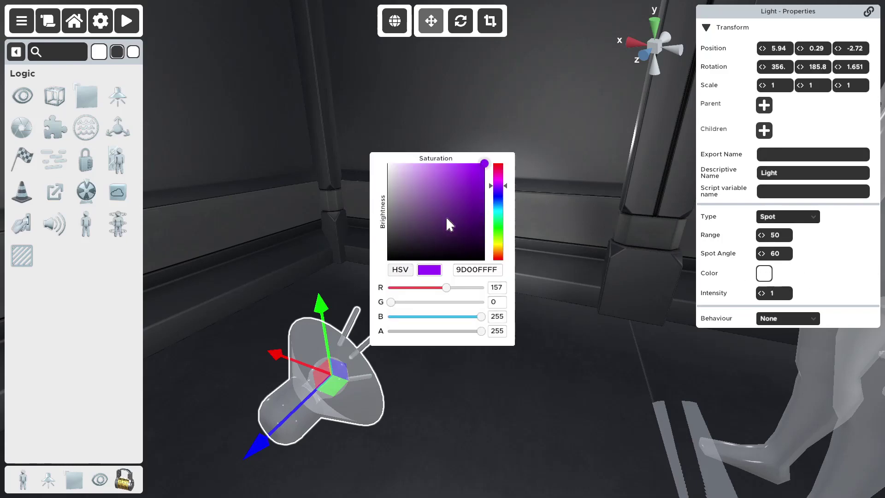
click(822, 271)
click(764, 277)
click(844, 275)
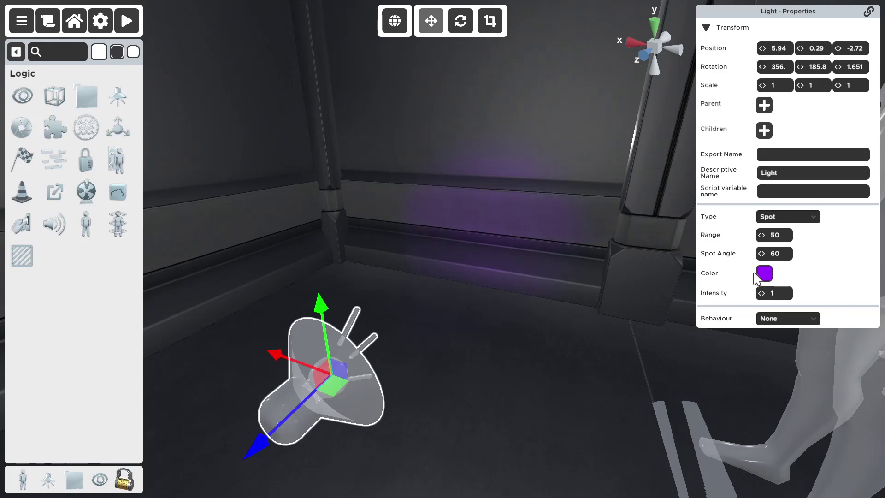
click(762, 277)
mouse_move(497, 197)
mouse_down()
mouse_move(497, 211)
mouse_move(495, 186)
mouse_up()
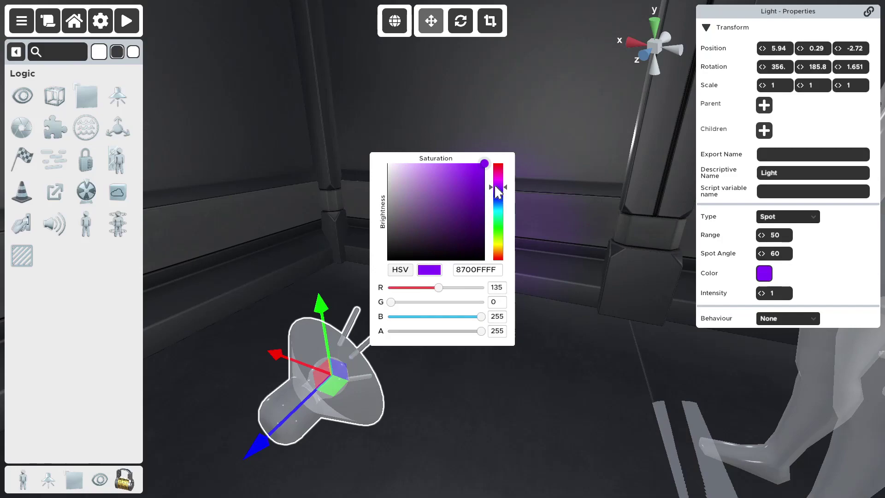
click(822, 264)
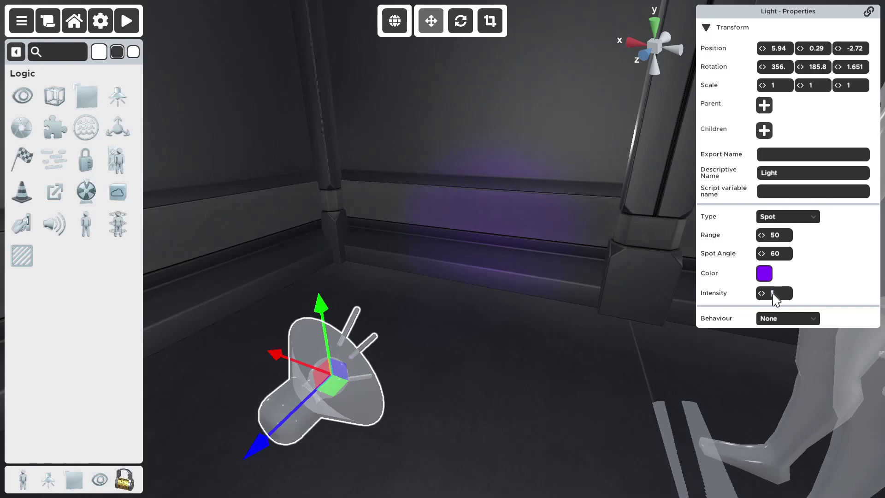
- Try intensities of 5 and 0.5 on the Light, and return it to 1
text(5)
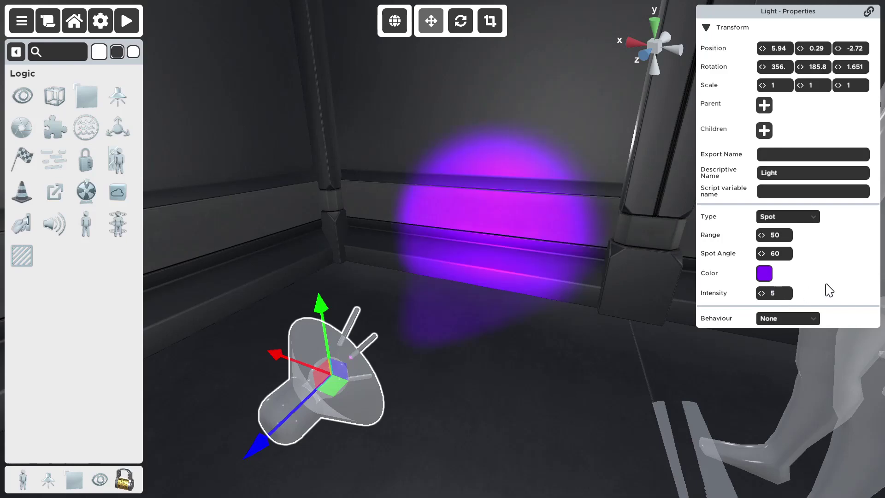
key(BackSpace)
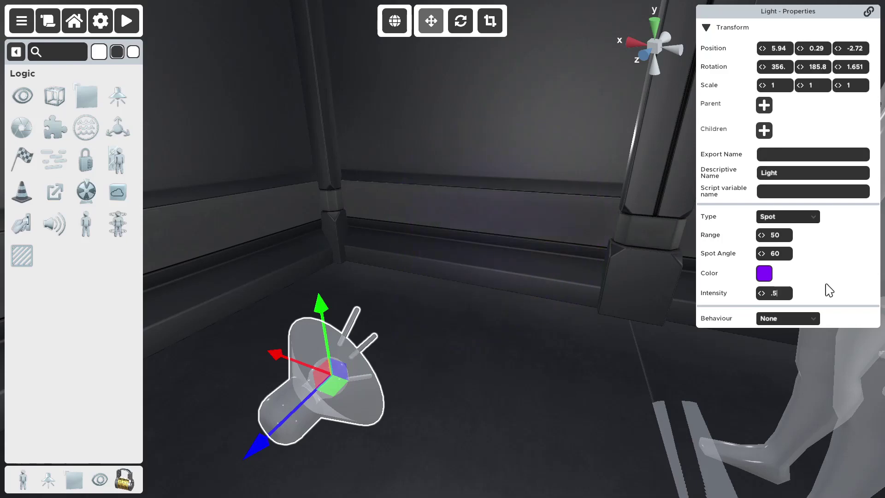
text(.5)
key(BackSpace)
key(BackSpace)
text(1)
- Move the Light closer to the wall, to a Z position of about -3.28, and change its type to Directional
drag(296, 400, 410, 331)
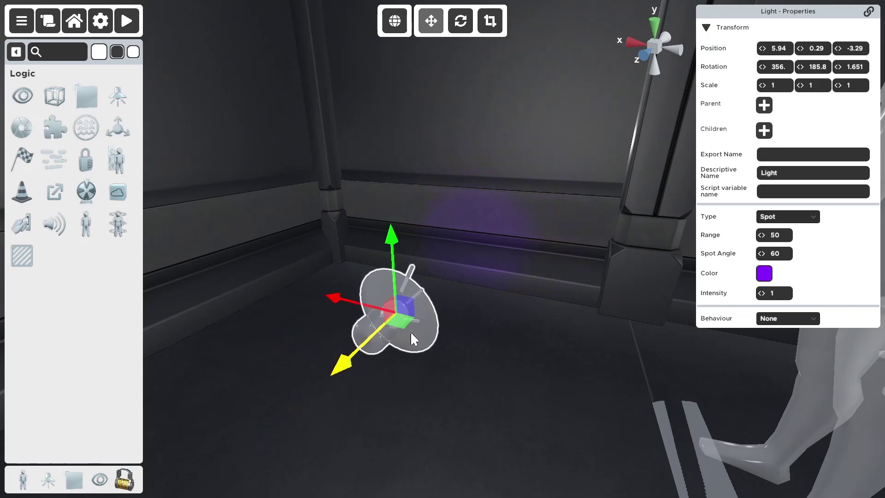
click(793, 214)
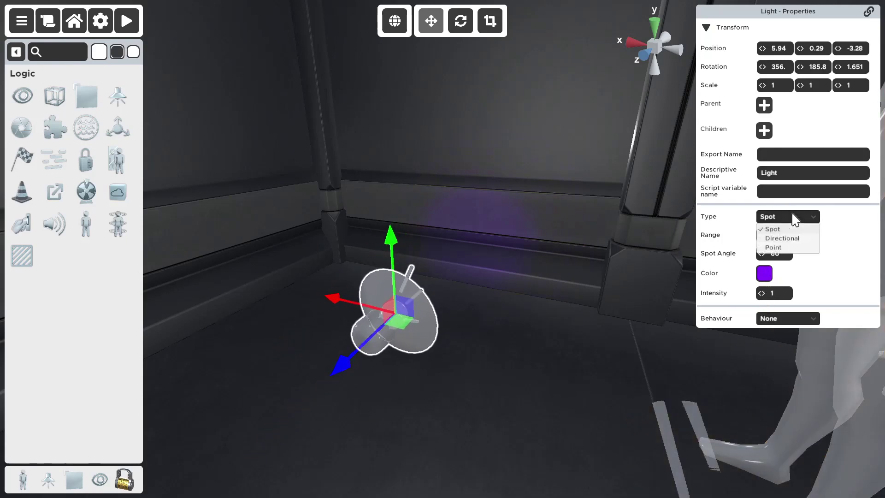
click(785, 240)
right_drag(776, 251, 665, 314)
key(d)
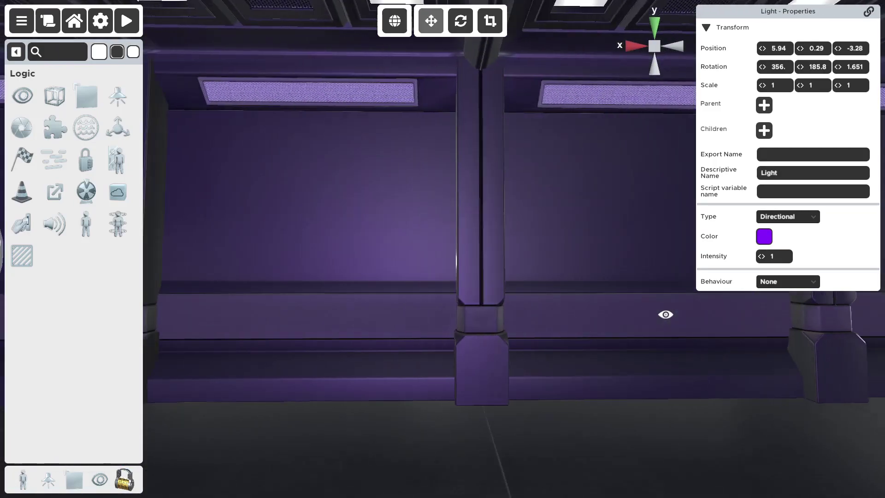
key(a)
- Rotate the Directional Light around its vertical axis to a Y rotation of about 135
right_drag(479, 56, 459, 46)
click(461, 21)
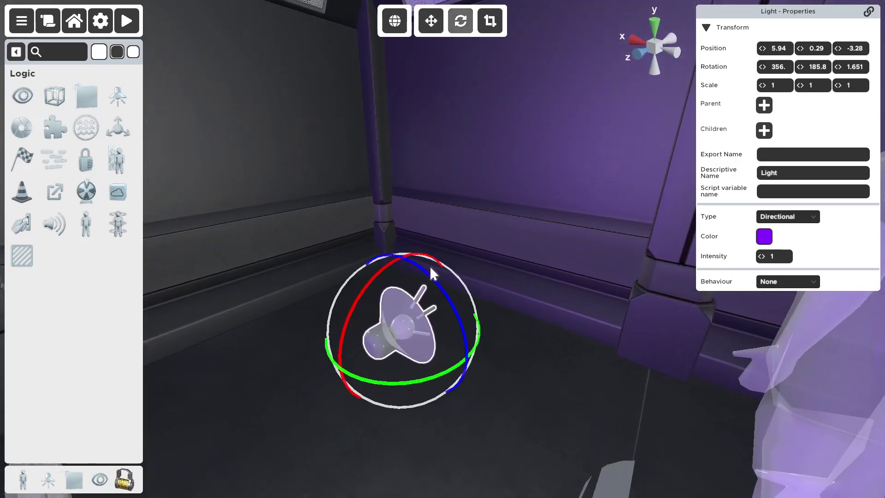
drag(391, 385, 539, 373)
- Try an intensity of 5 on the Directional Light, and reduce it to 3
right_drag(539, 374, 789, 275)
click(784, 258)
text(5)
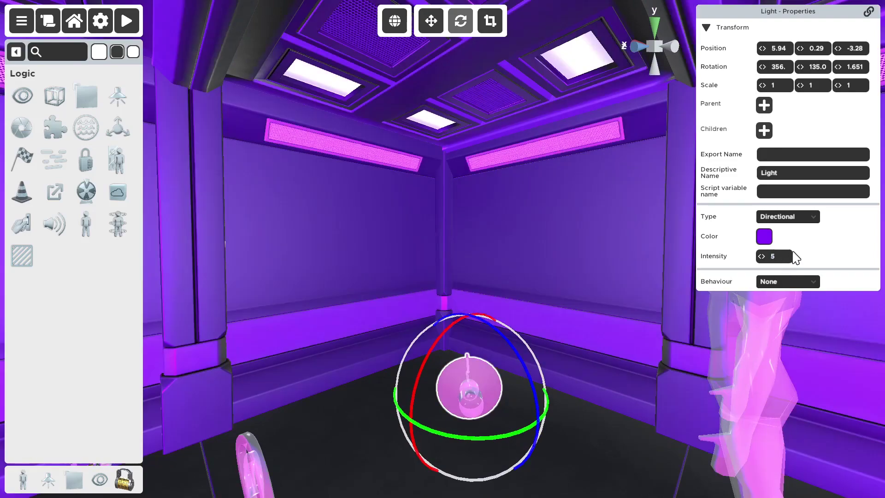
key(BackSpace)
text(3)
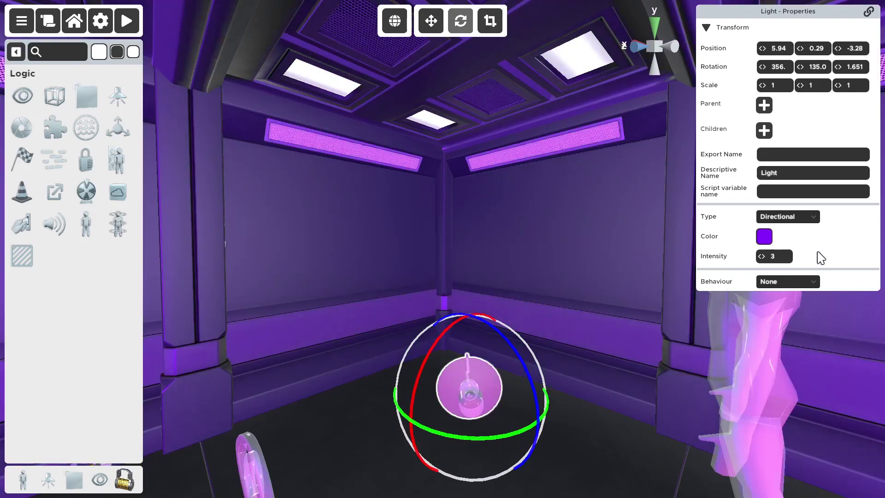
- Reselect the Light and rotate it around its vertical axis to a Y rotation of about 158.4
right_drag(599, 357, 755, 428)
right_drag(754, 427, 618, 379)
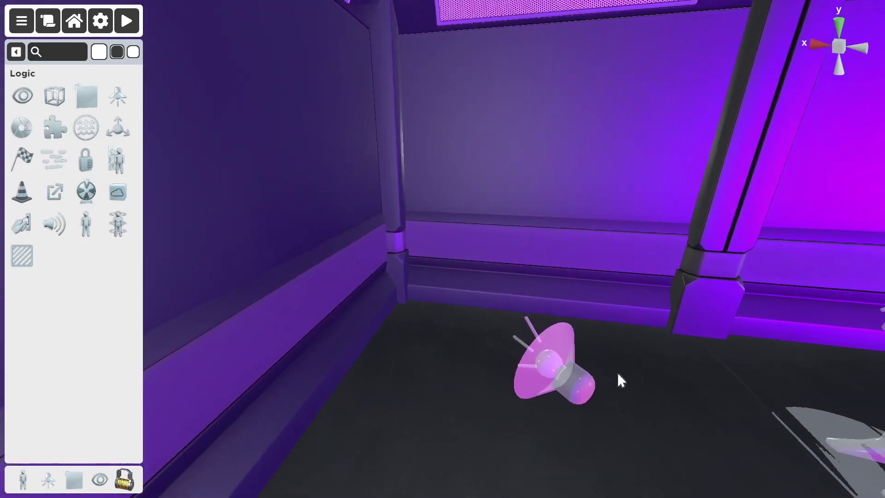
click(567, 367)
drag(575, 422, 380, 370)
right_drag(379, 370, 396, 393)
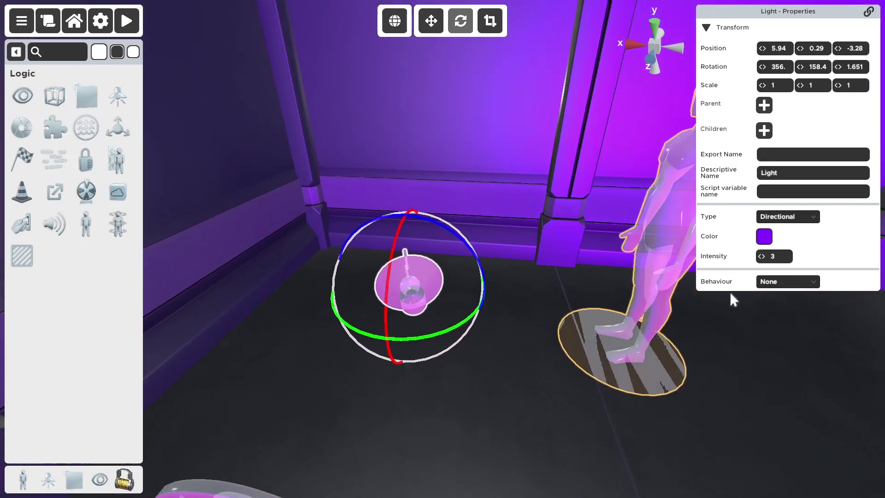
- Change the Light's type to Point and move it across the floor to about X 4.297, Z 2.226
click(774, 248)
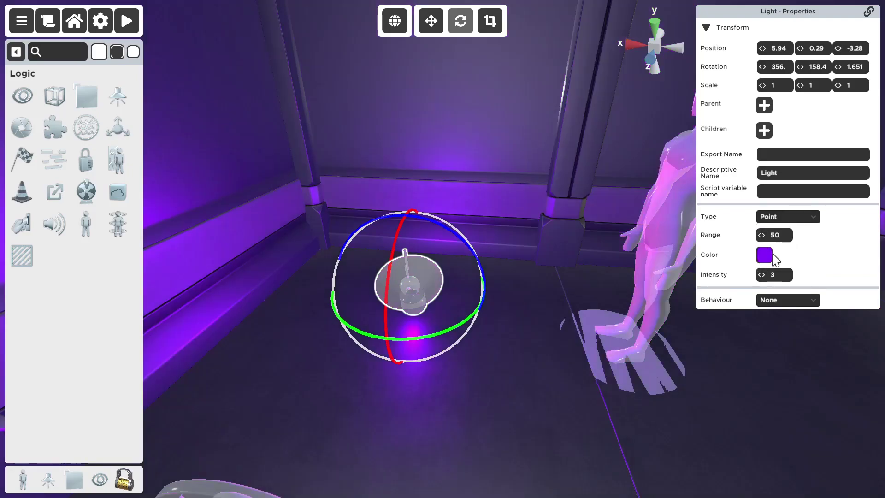
right_drag(546, 314, 371, 52)
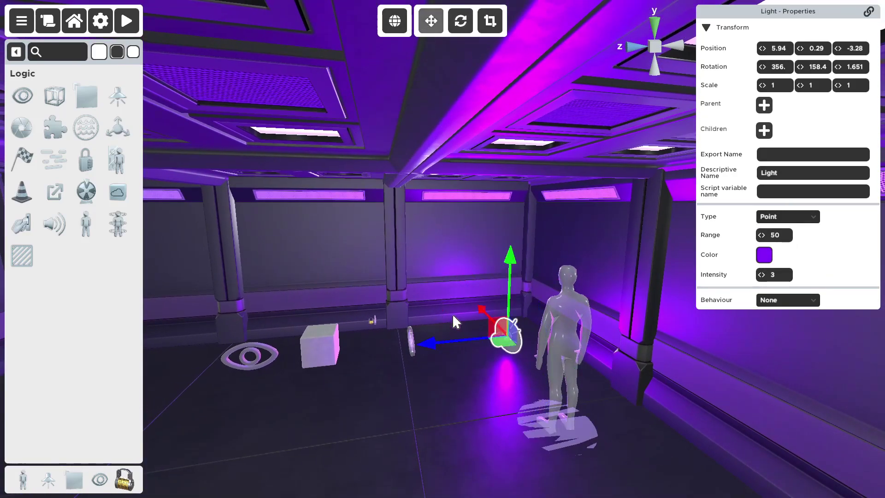
drag(455, 335, 205, 355)
right_drag(205, 355, 483, 311)
drag(483, 311, 355, 288)
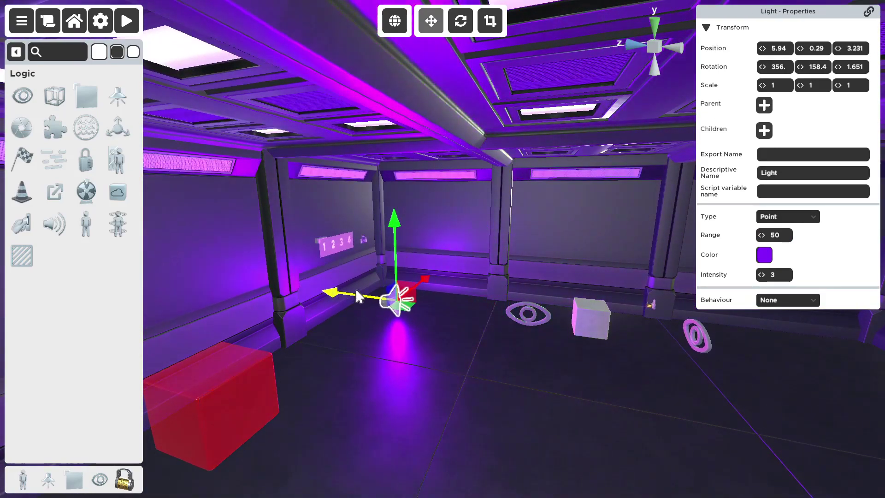
drag(413, 286, 306, 170)
- Preview the Point Light in play mode, return to the editor, and set its intensity to 1
click(127, 22)
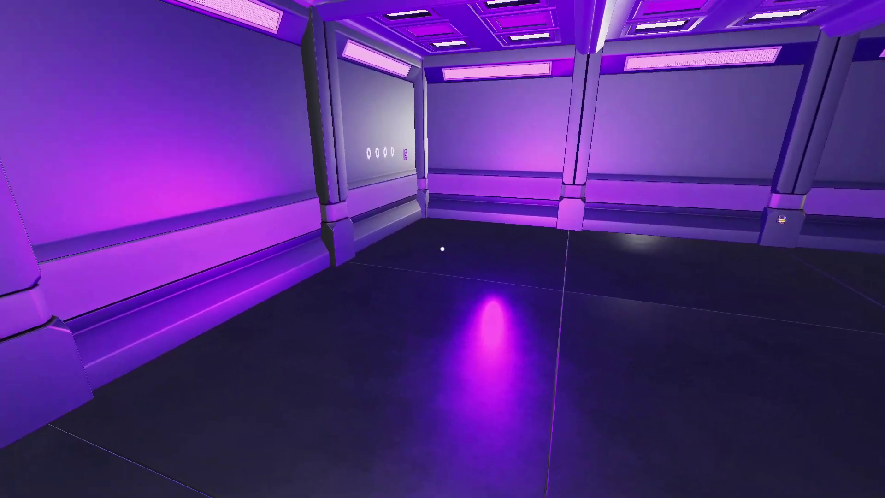
key(Escape)
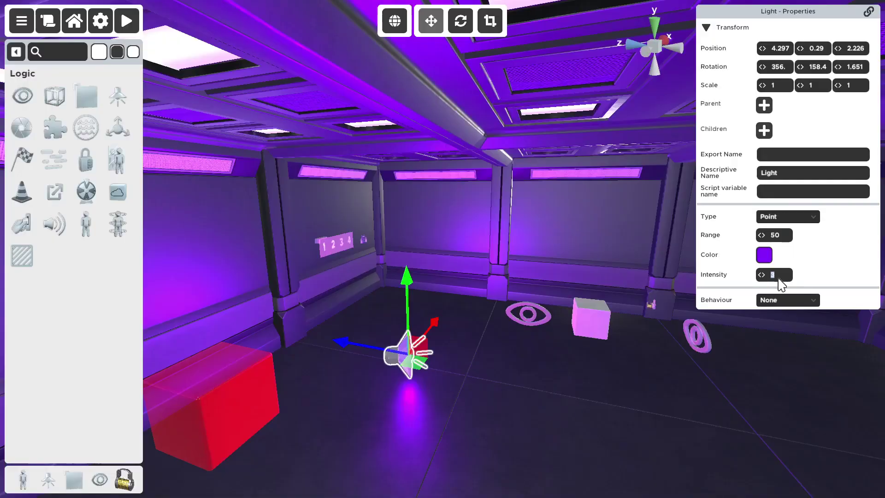
text(1)
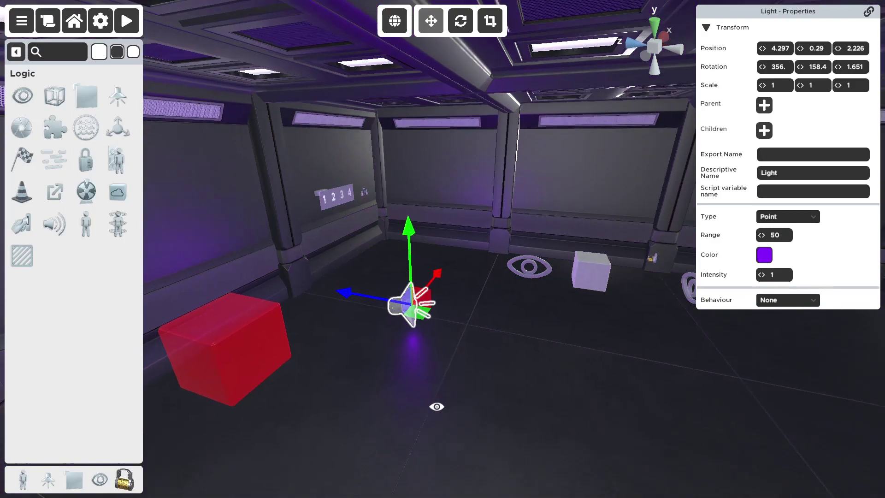
- Examine from several angles how the Point Light illuminates the room and the props around it, and deselect the Light
right_drag(436, 405, 236, 409)
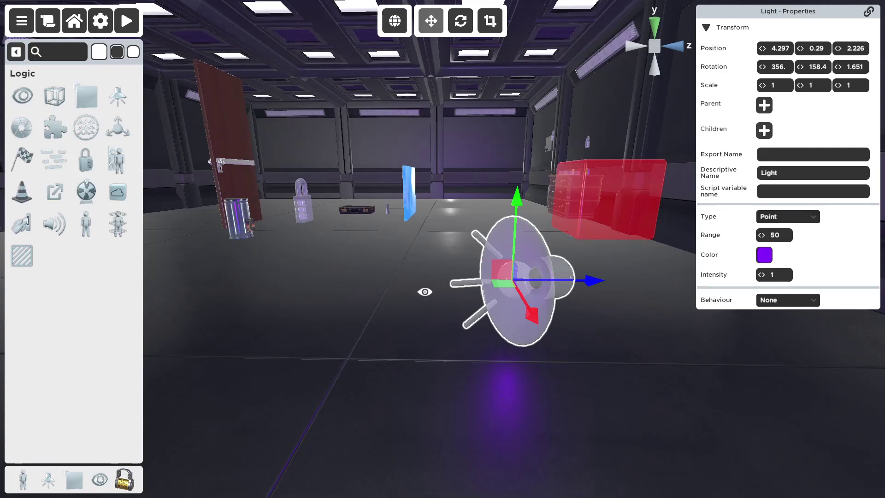
right_drag(423, 290, 399, 307)
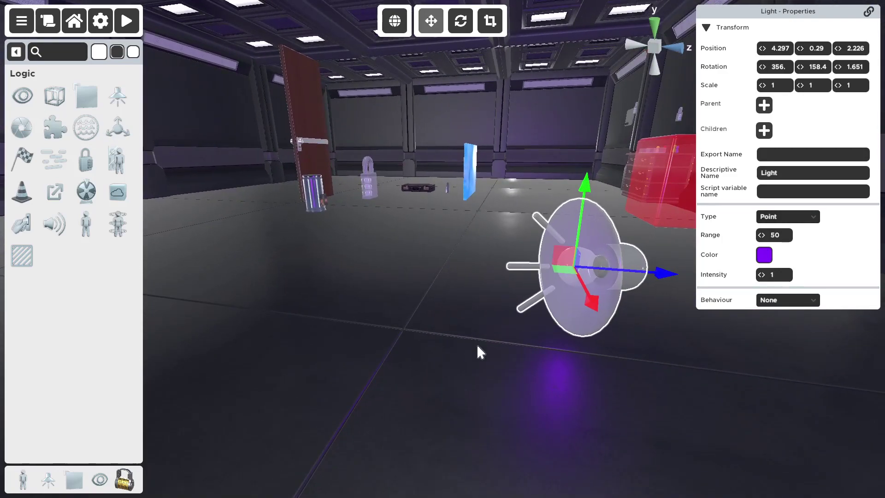
right_drag(477, 346, 458, 355)
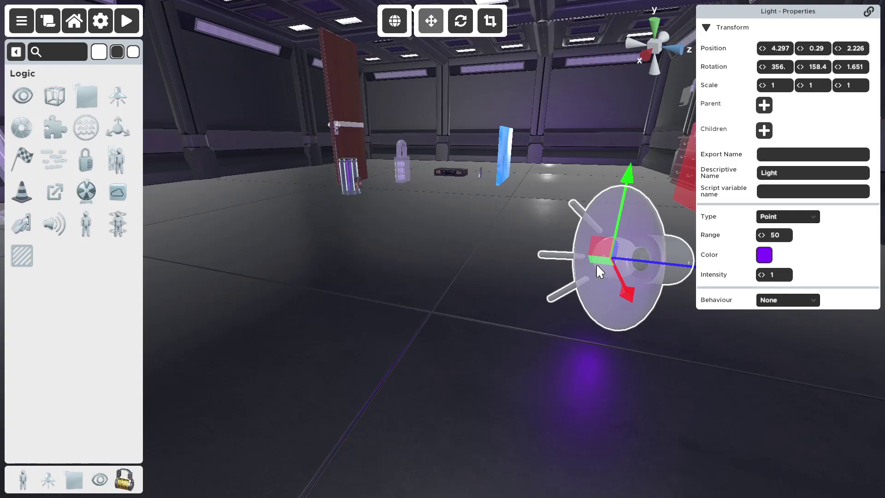
right_drag(474, 308, 574, 305)
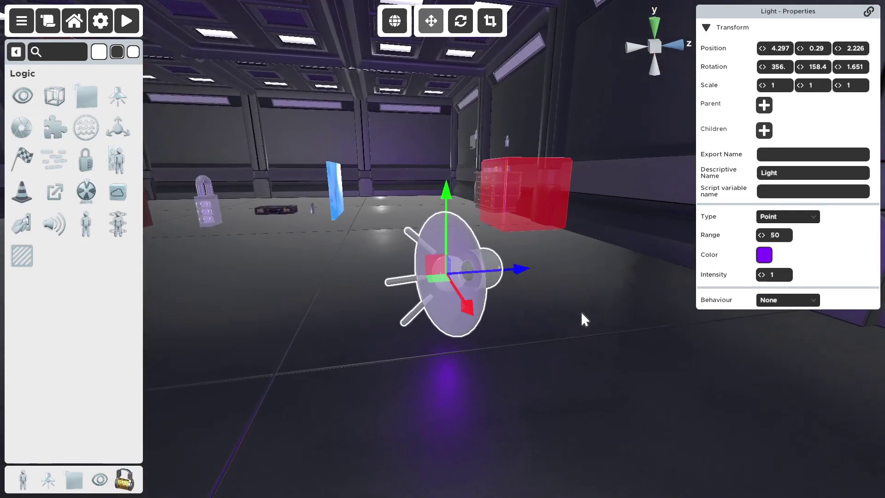
right_drag(581, 314, 491, 363)
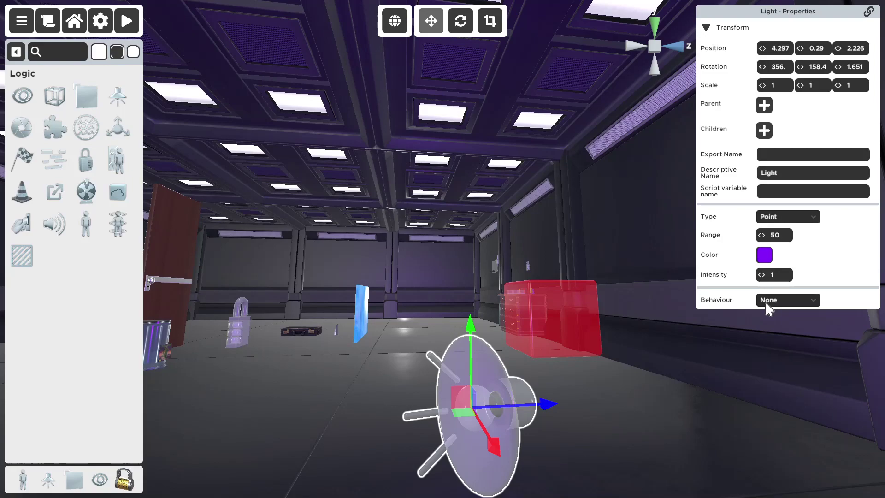
right_drag(649, 388, 648, 441)
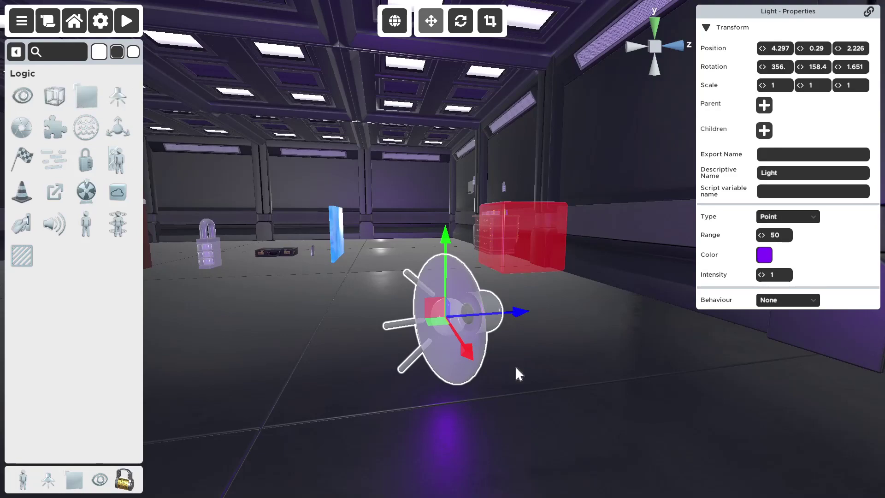
click(597, 403)
right_drag(598, 369, 864, 393)
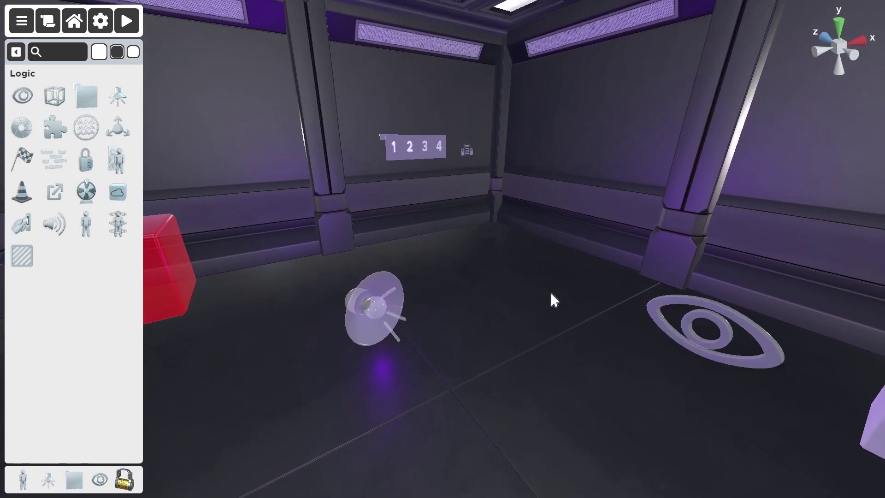